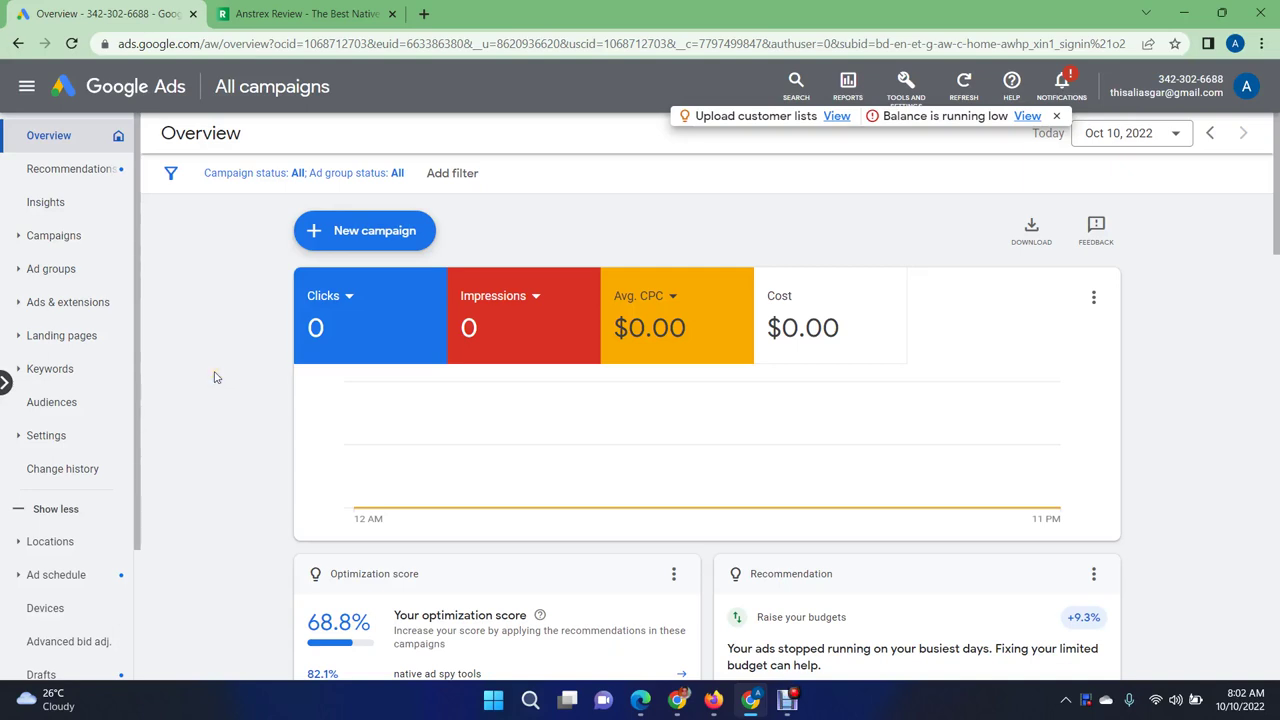
Step: Show all campaigns, including 'native ad spy tools' at $10.00/day
click(215, 376)
click(56, 237)
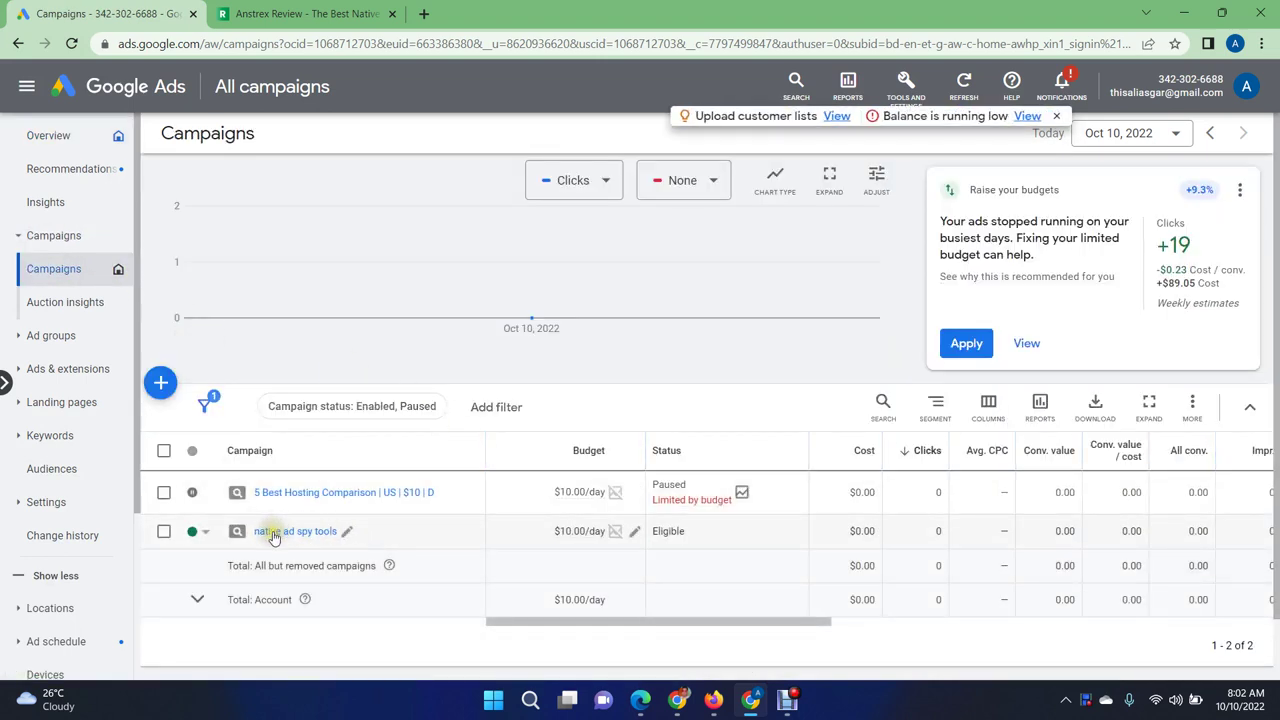
Step: Load anstrex.com in a new Chrome tab
click(424, 14)
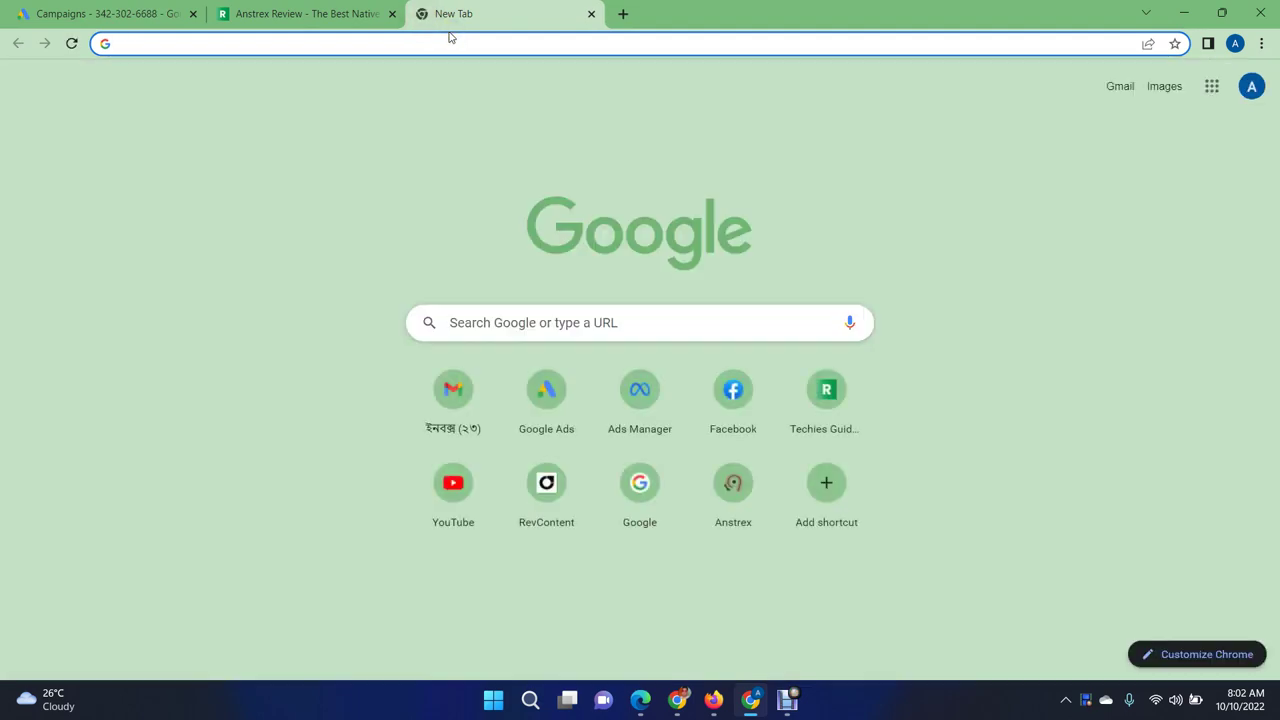
text(anstrex.com)
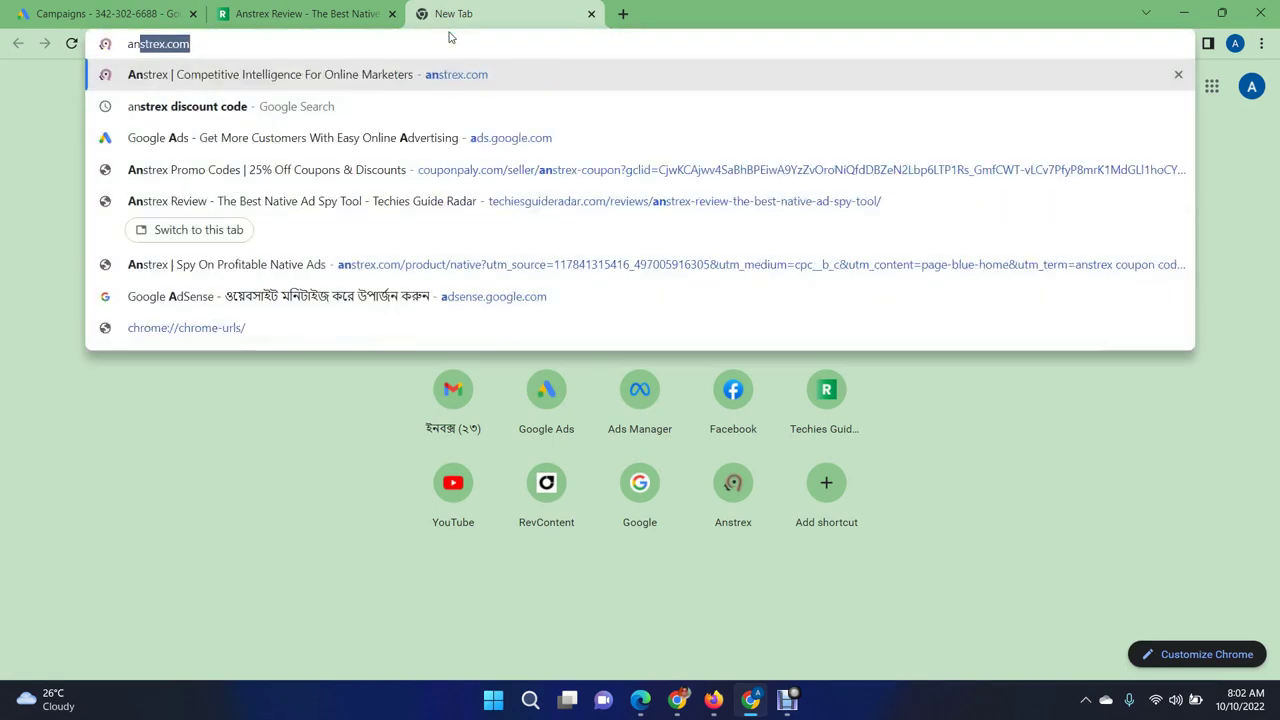
key(Return)
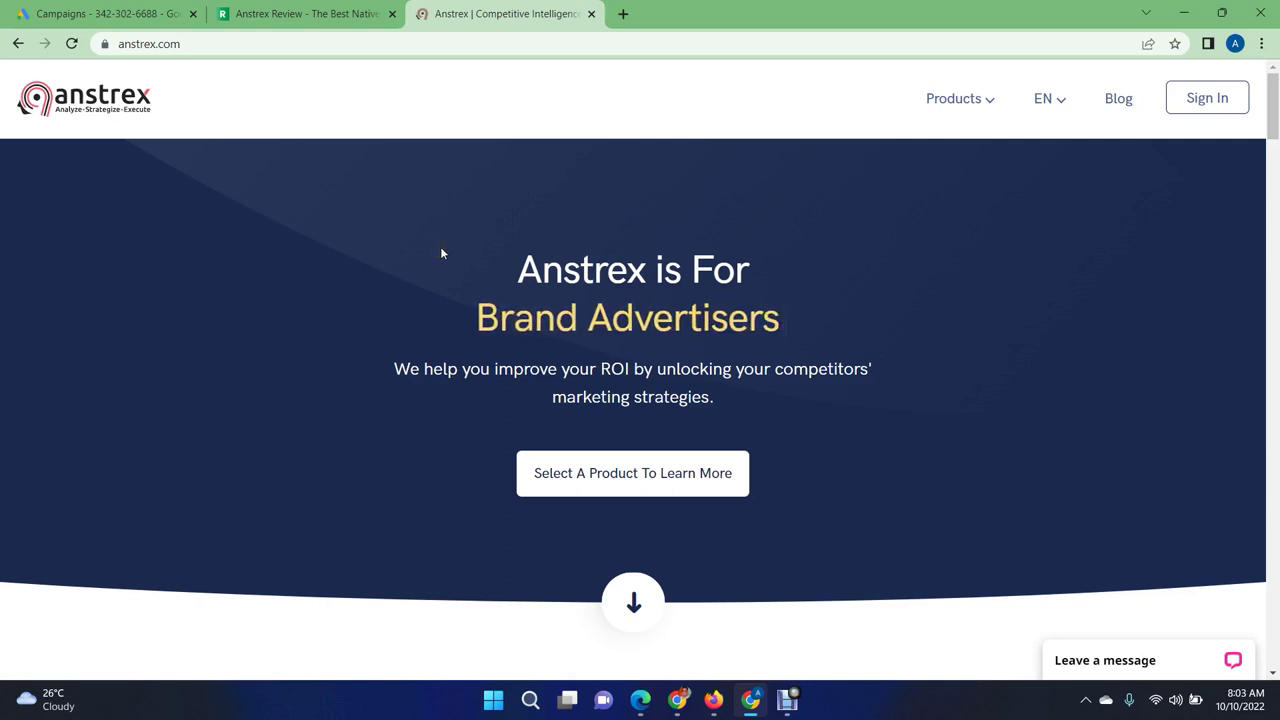
Step: Look over the Anstrex homepage, then return to the Google Ads Campaigns tab
click(441, 251)
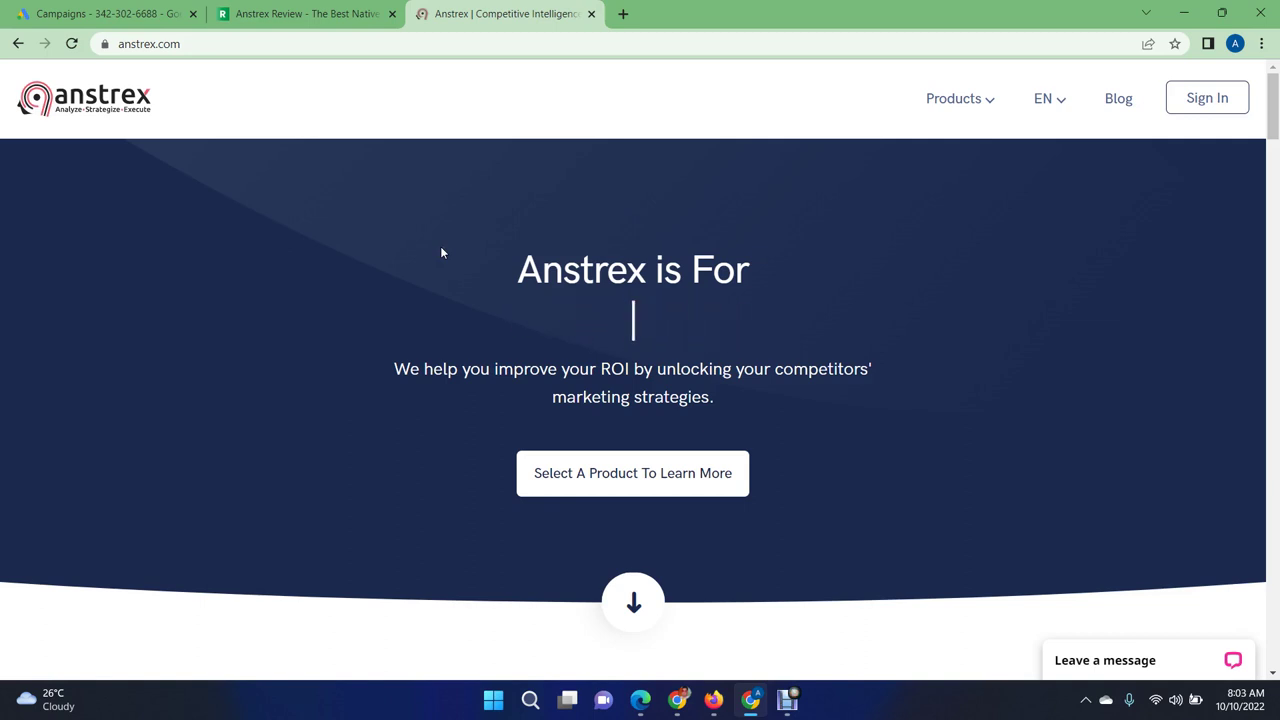
click(436, 231)
click(158, 14)
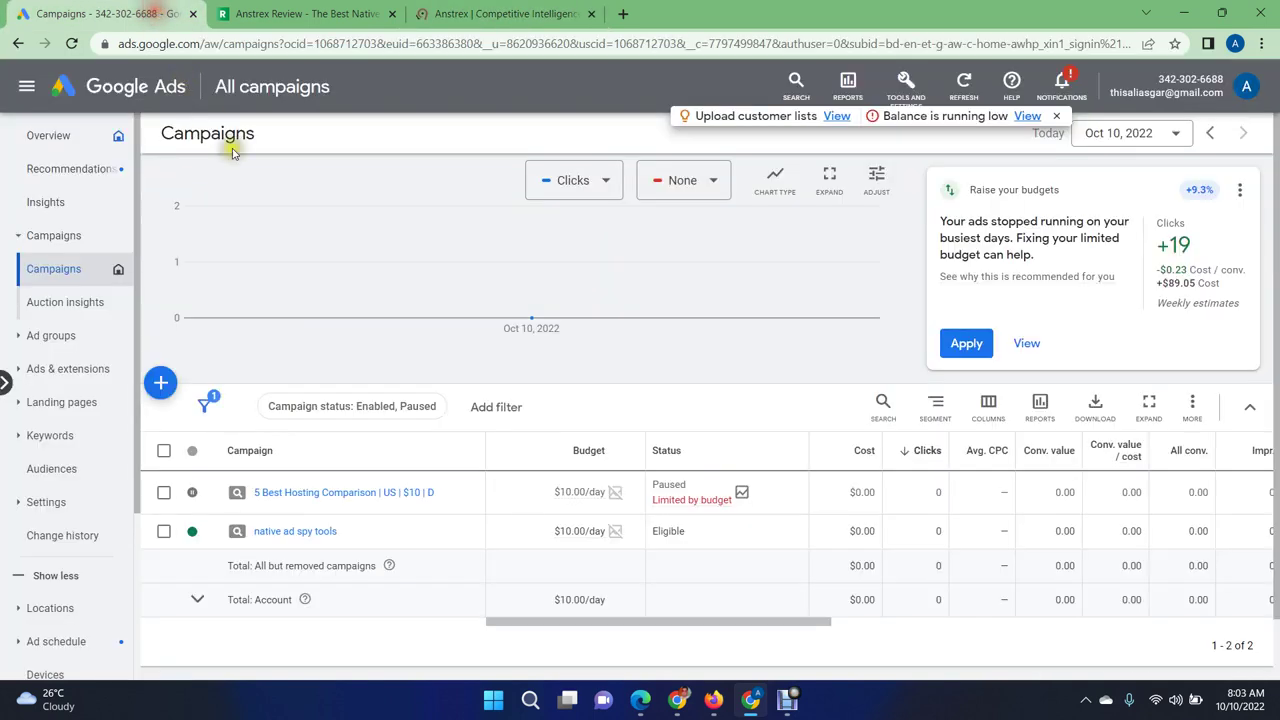
click(480, 14)
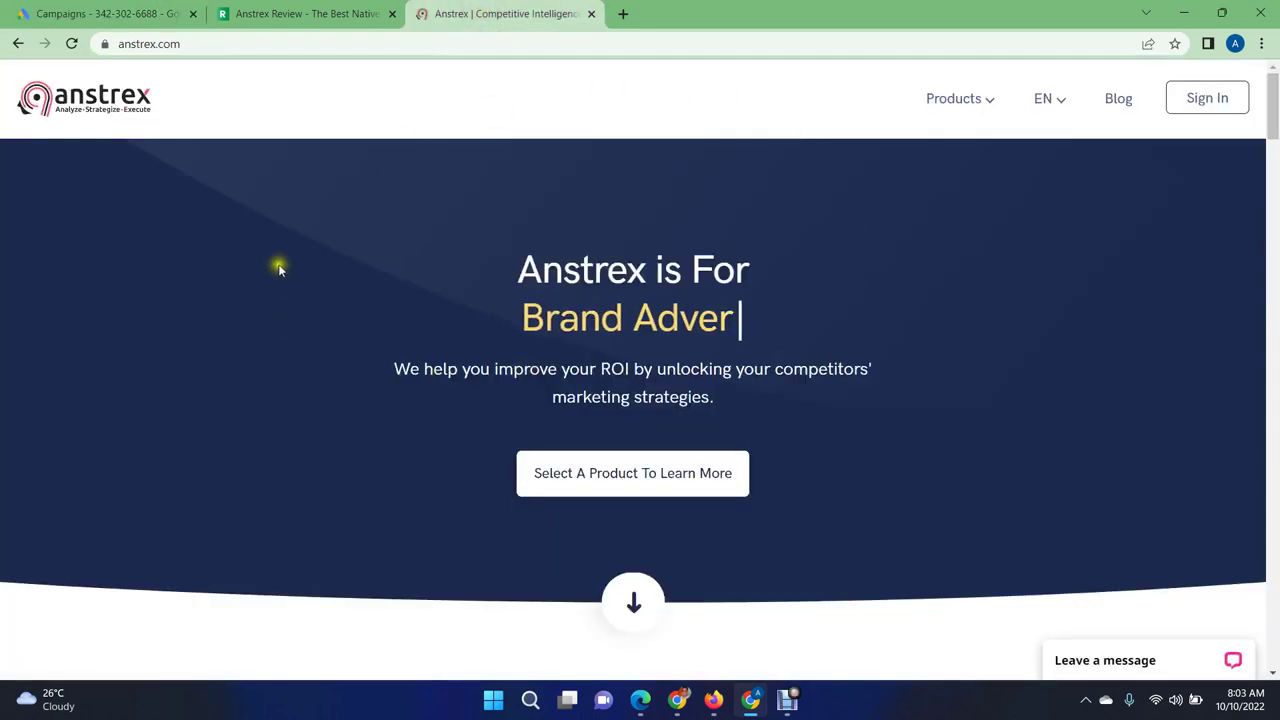
click(100, 12)
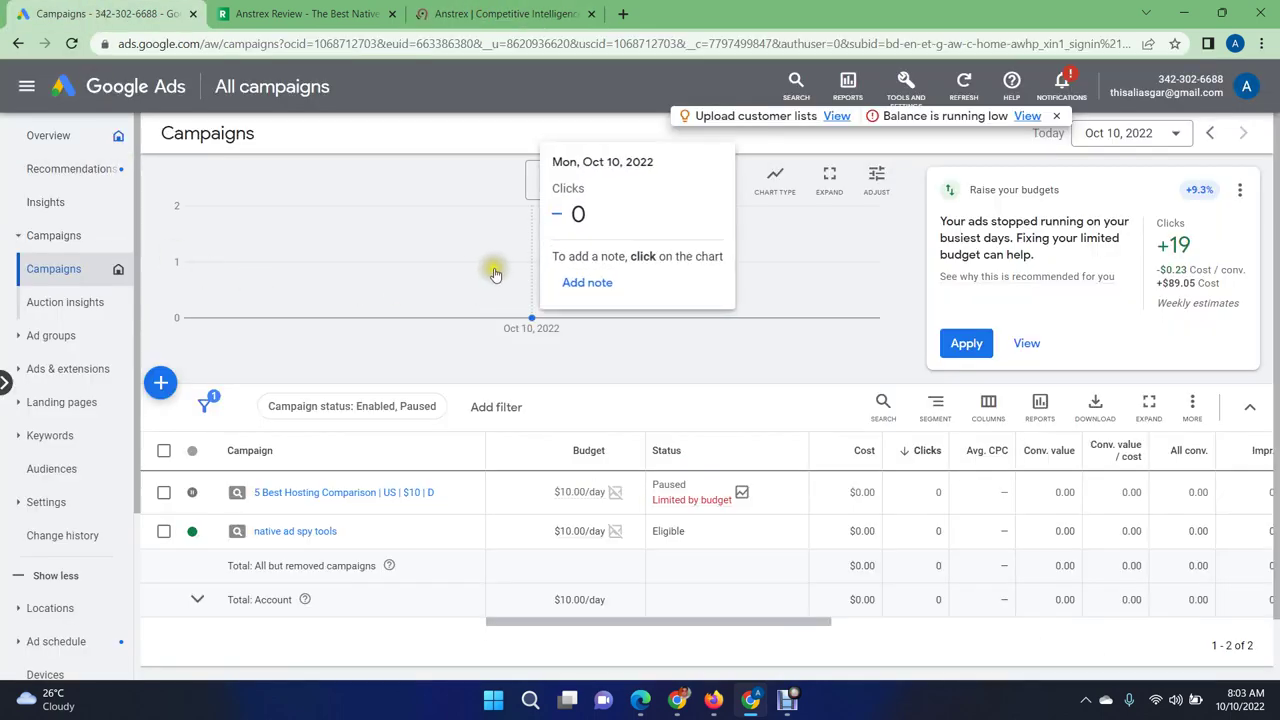
Step: Check the 'native ad spy tools' campaign status and bring up its Ad group 1, bid $6.00
click(282, 536)
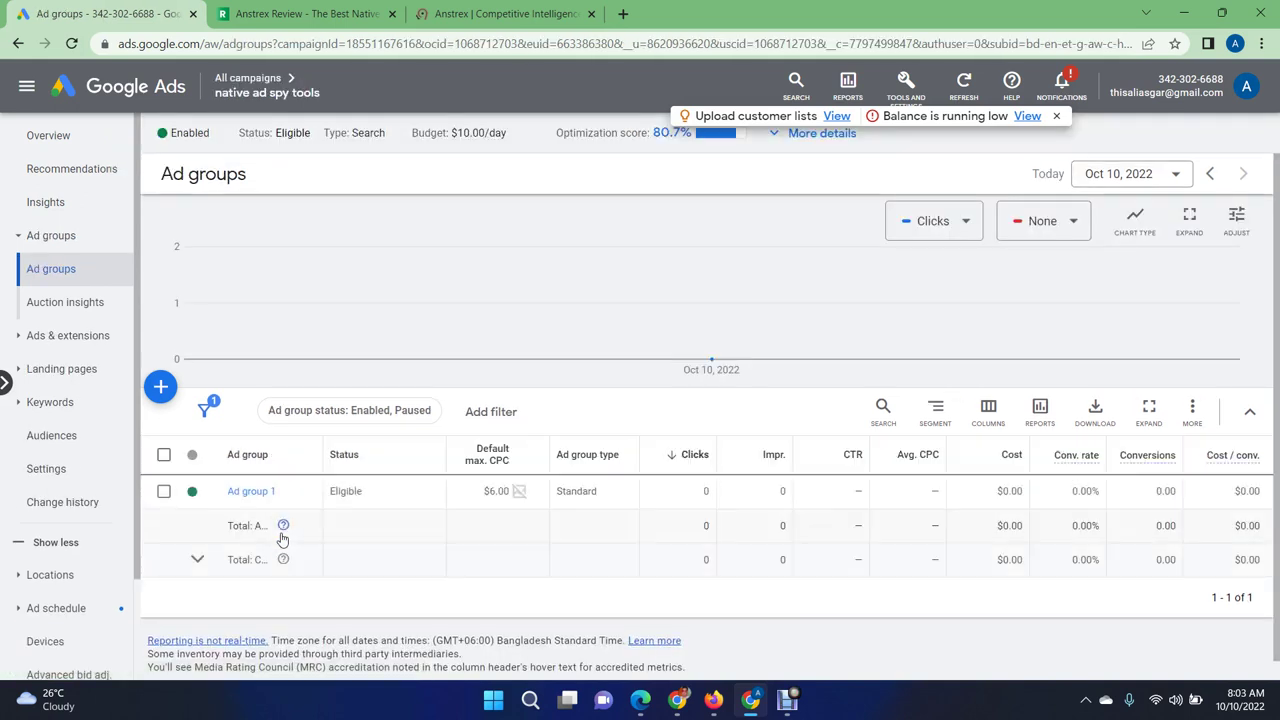
click(17, 44)
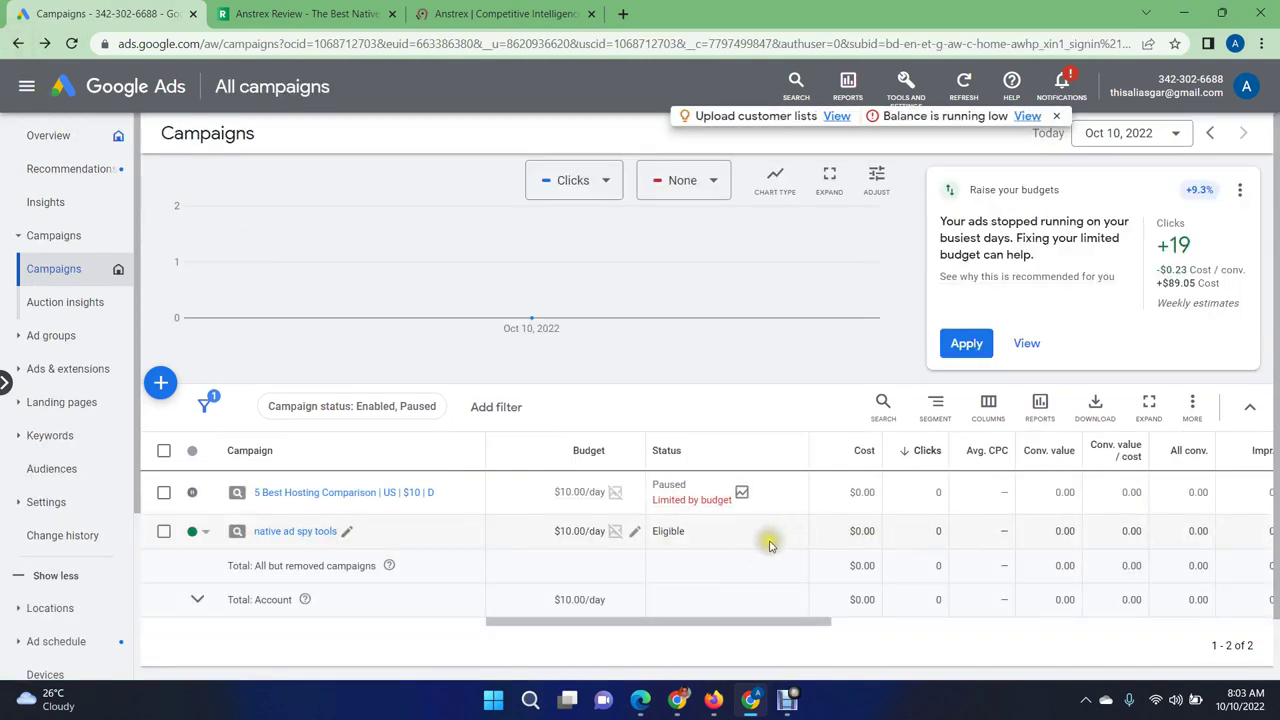
drag(757, 621, 874, 621)
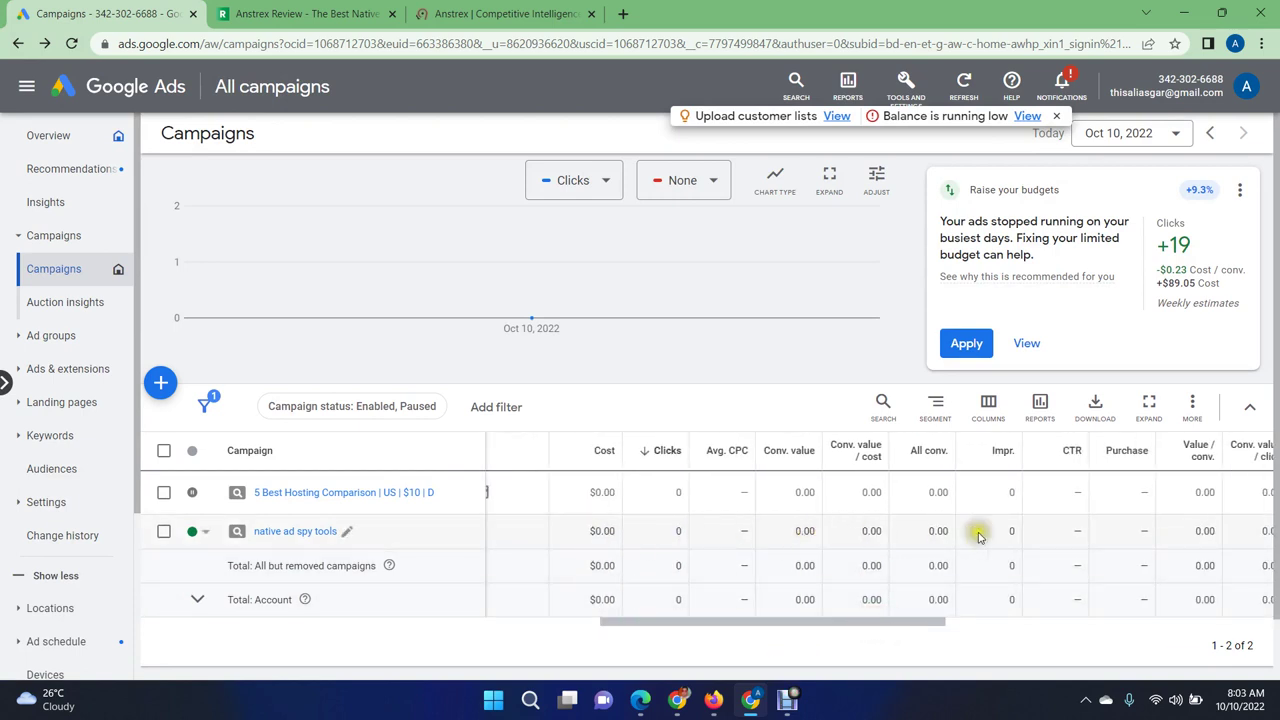
drag(855, 621, 689, 622)
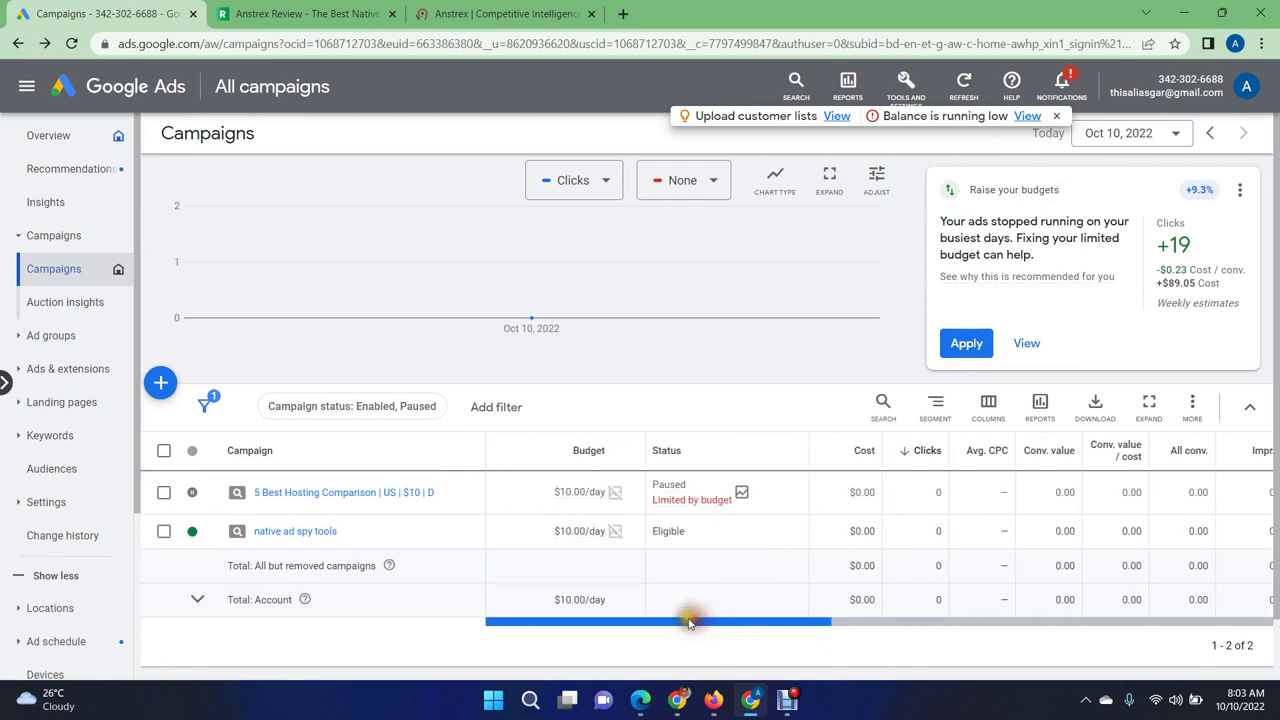
click(305, 535)
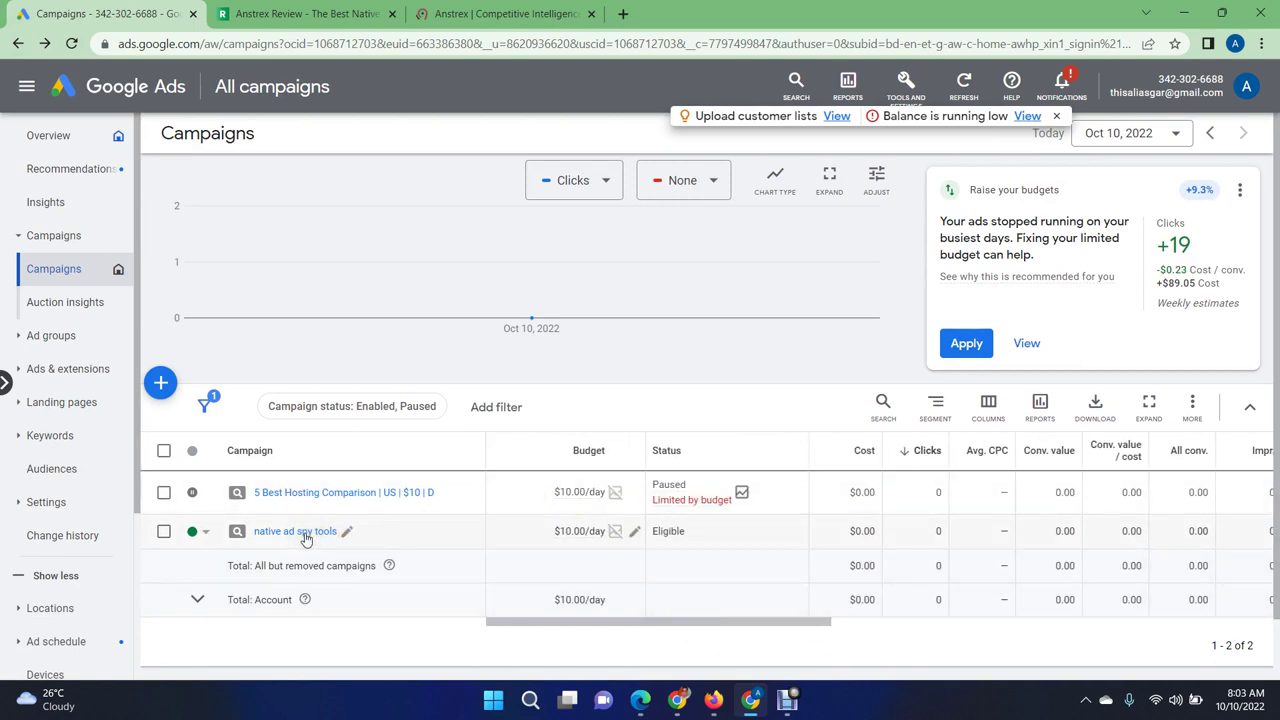
click(205, 535)
click(206, 541)
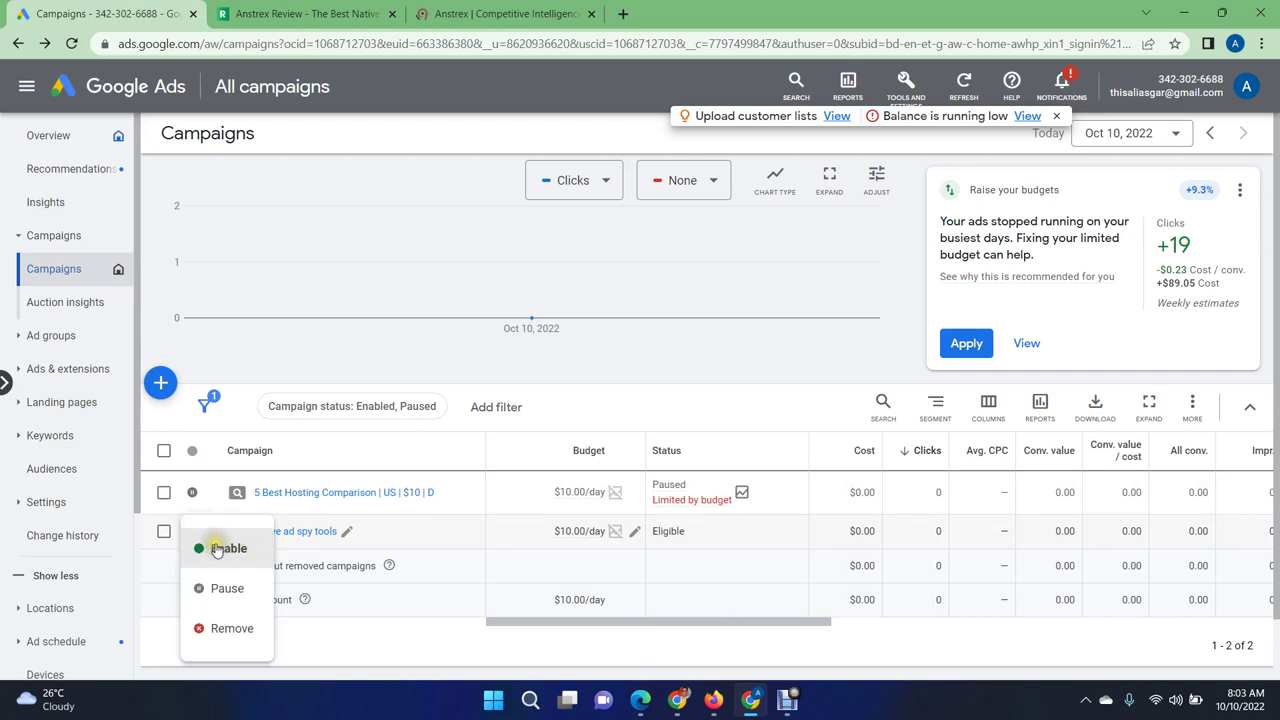
click(309, 534)
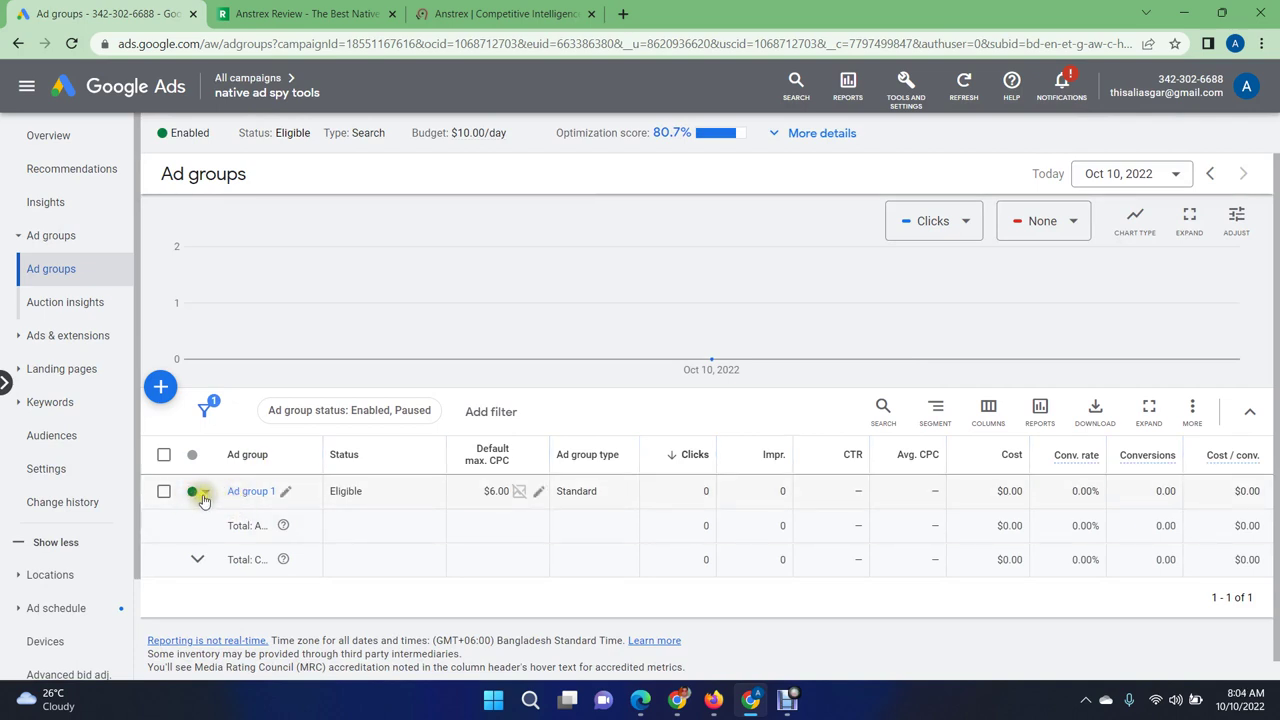
click(195, 491)
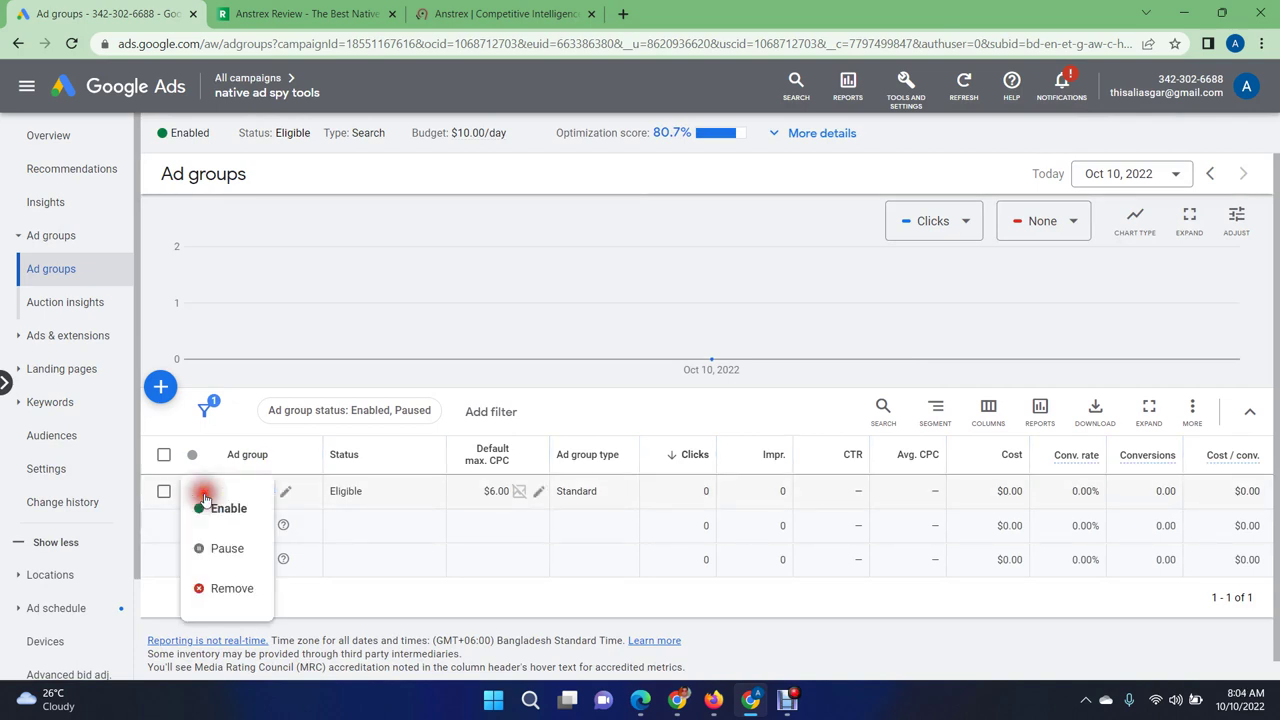
click(388, 610)
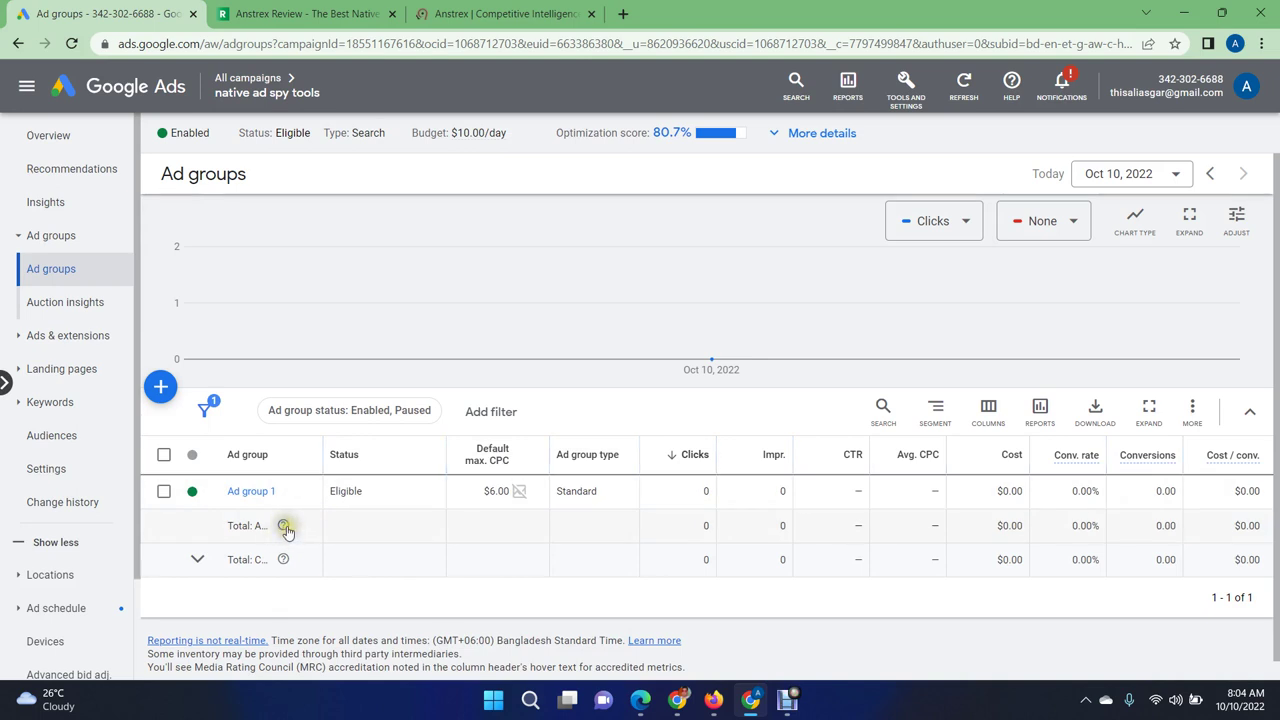
mouse_move(285, 528)
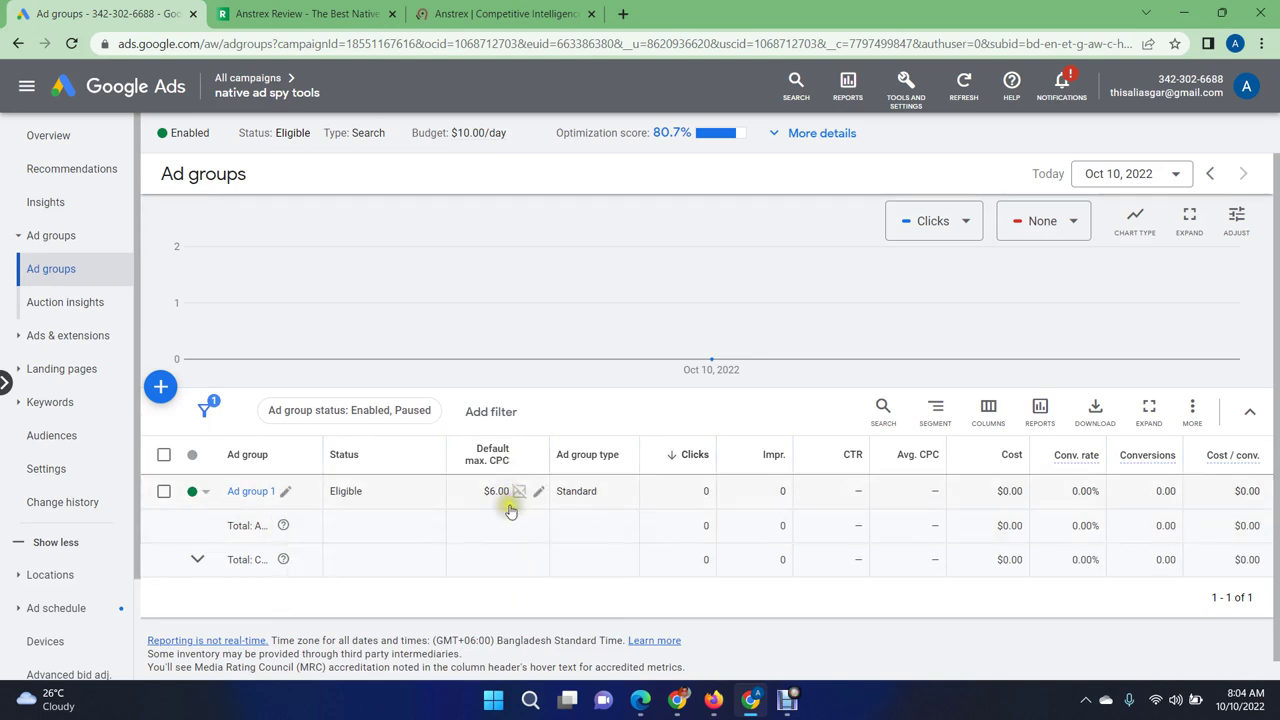
mouse_move(482, 458)
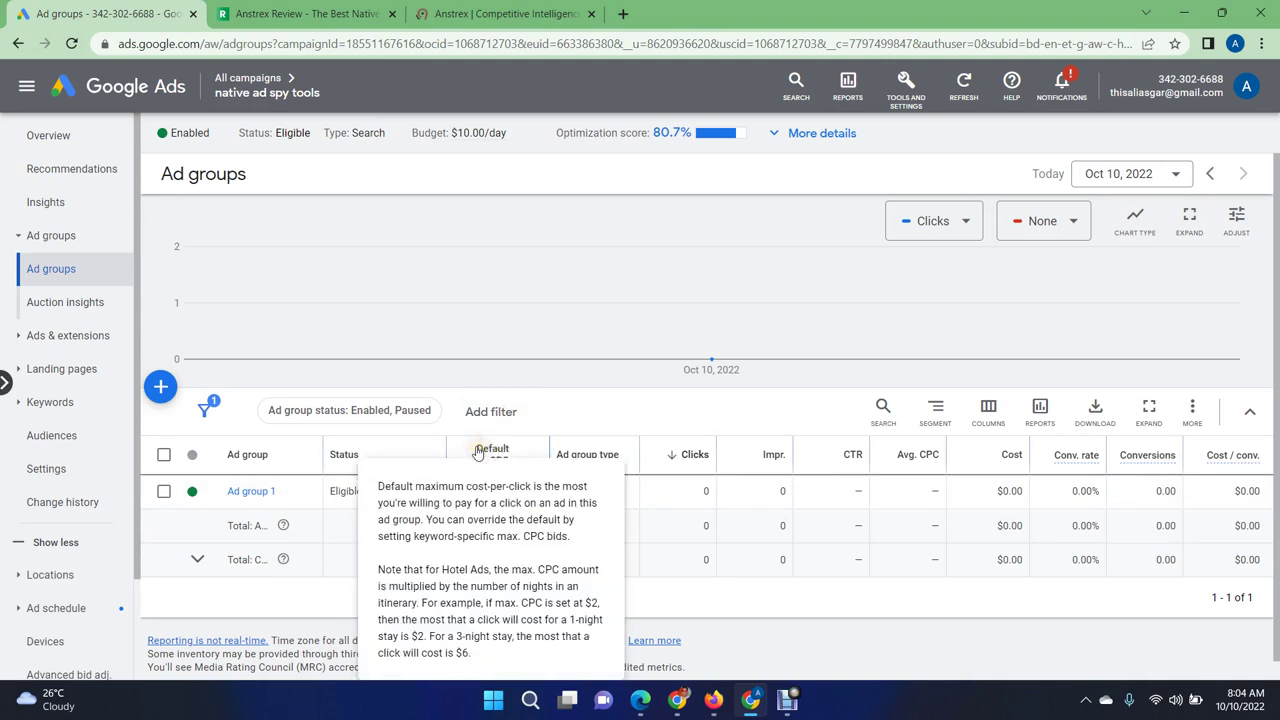
click(535, 405)
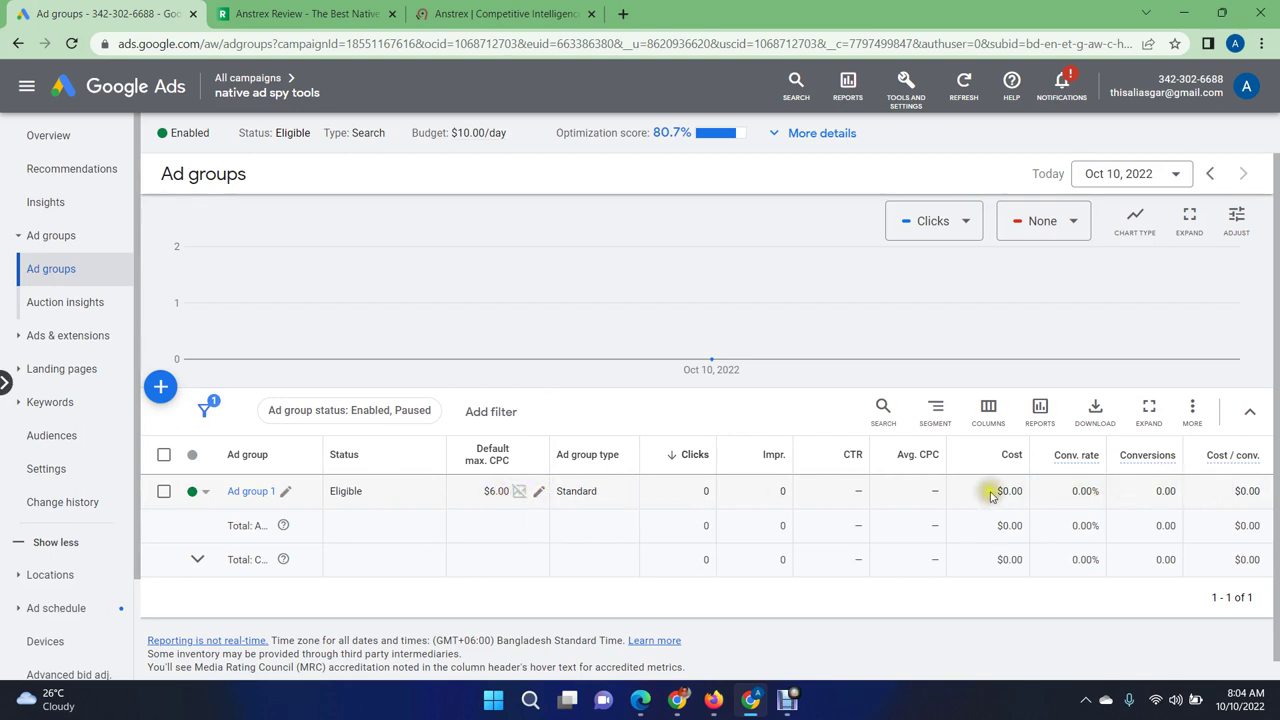
click(539, 494)
Step: Replace Ad group 1's 6.00 default max CPC with 7.00 and save
double_click(527, 515)
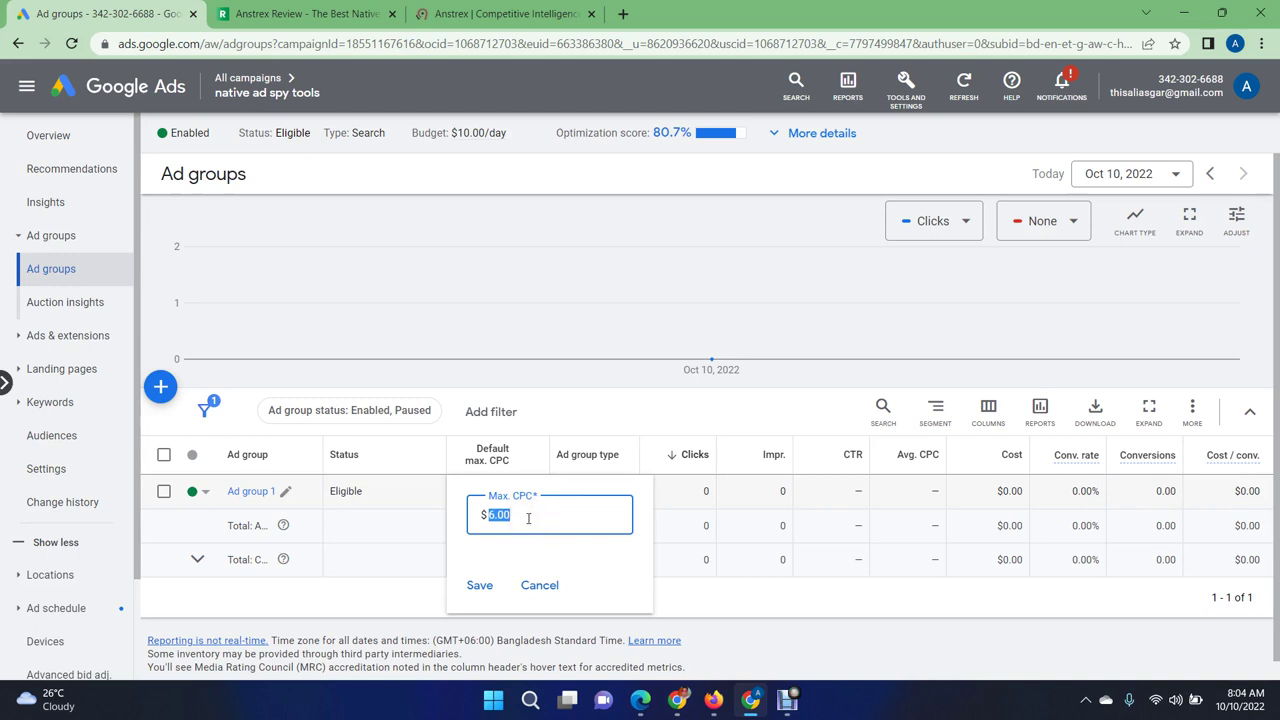
click(479, 585)
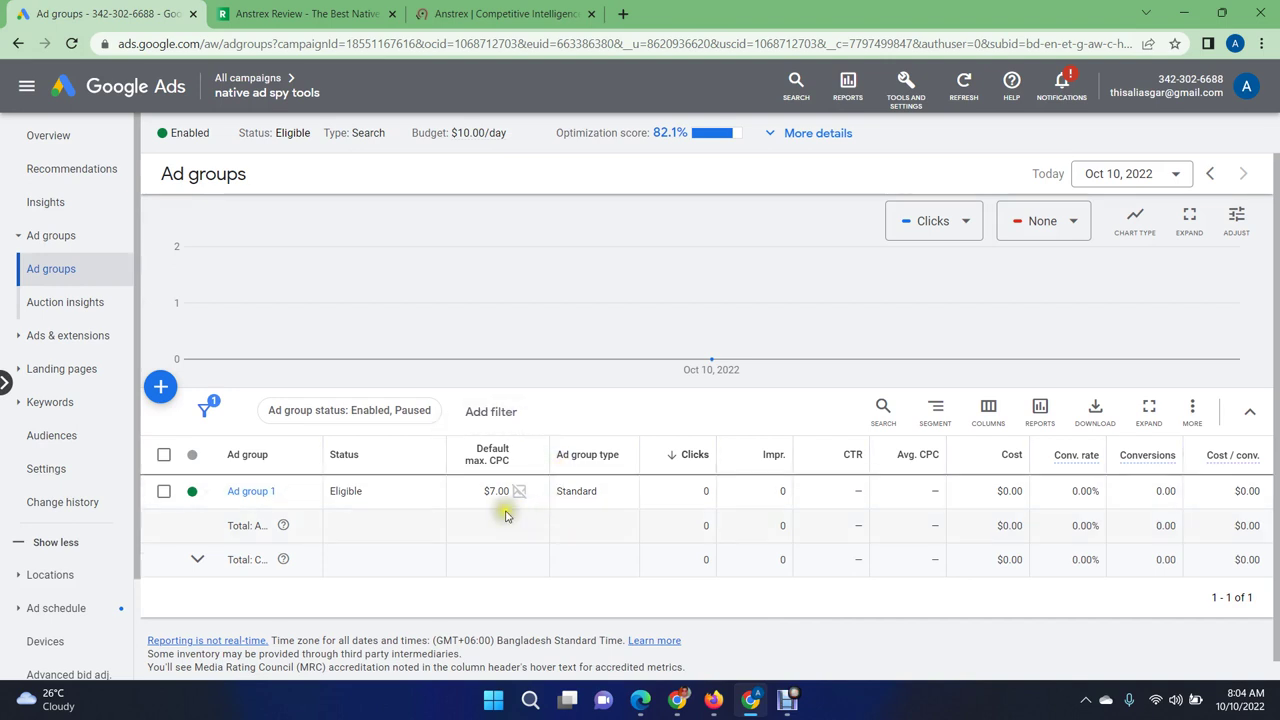
click(505, 514)
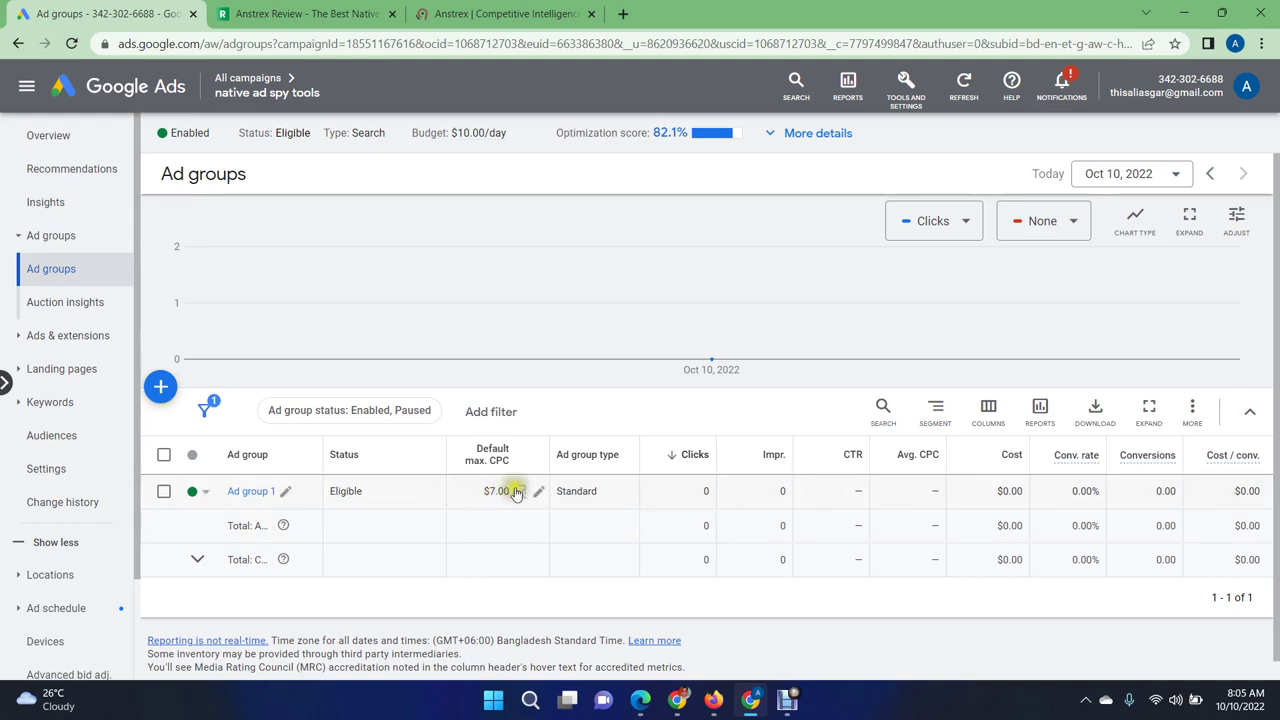
Step: Review Ad group 1's phrase-match search keywords and their $7.00 and $6.00 bids
click(249, 491)
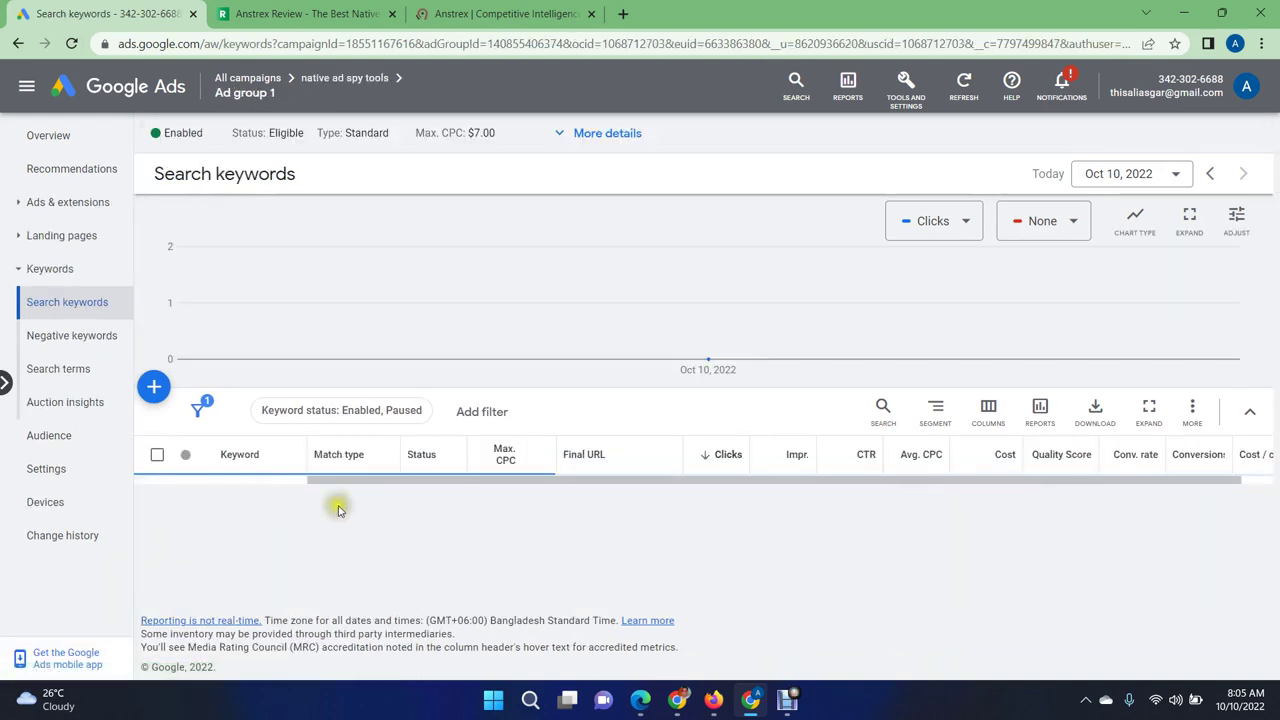
scroll(548, 493, down, 5)
scroll(560, 489, up, 2)
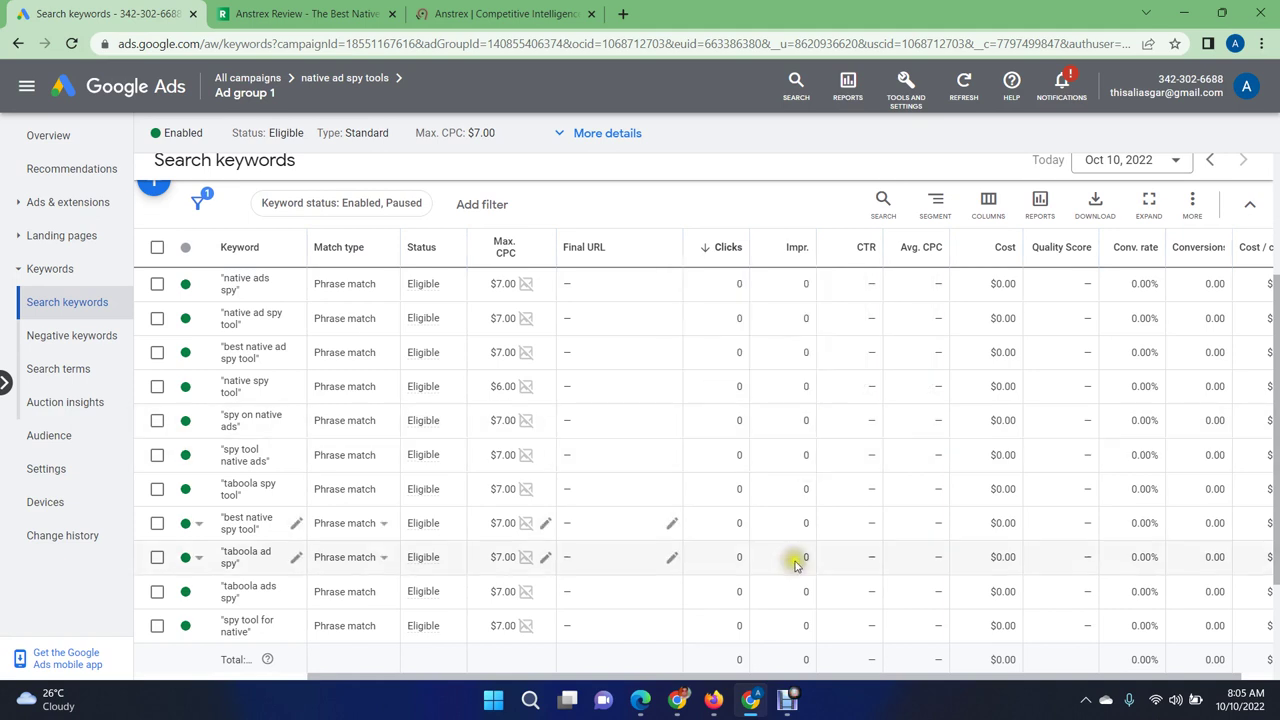
scroll(786, 290, up, 1)
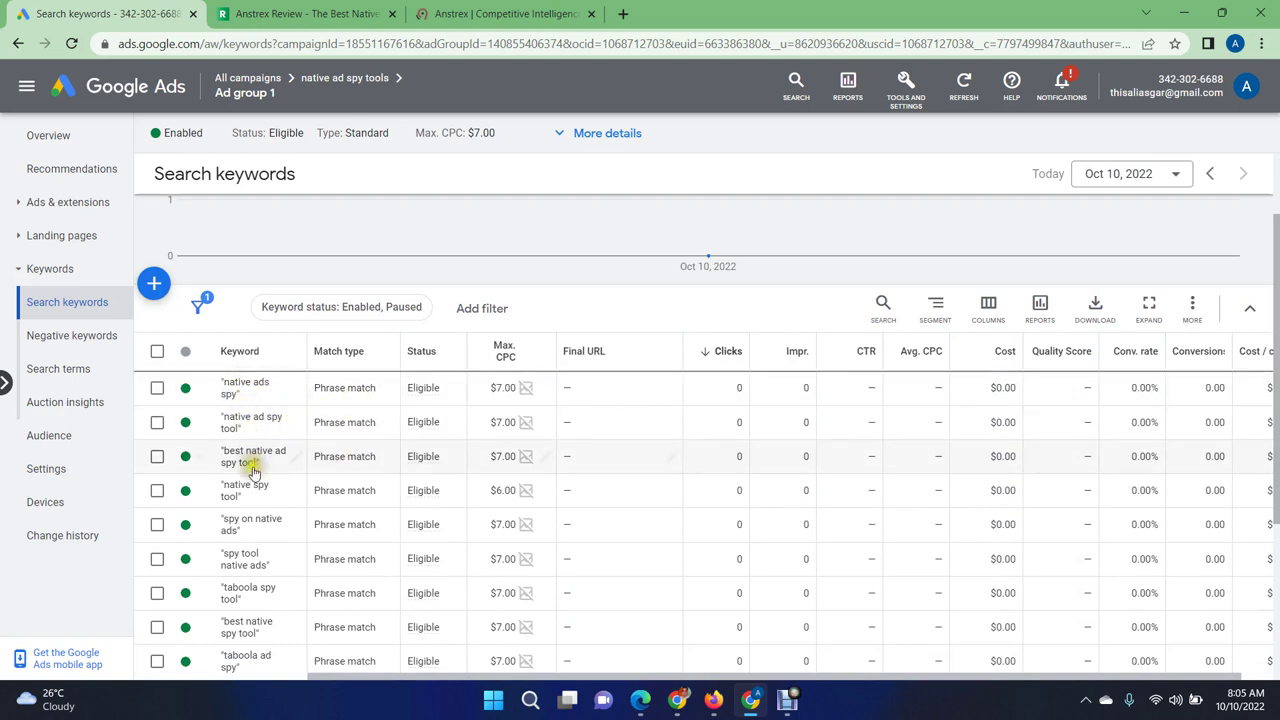
scroll(250, 420, down, 2)
scroll(266, 455, up, 2)
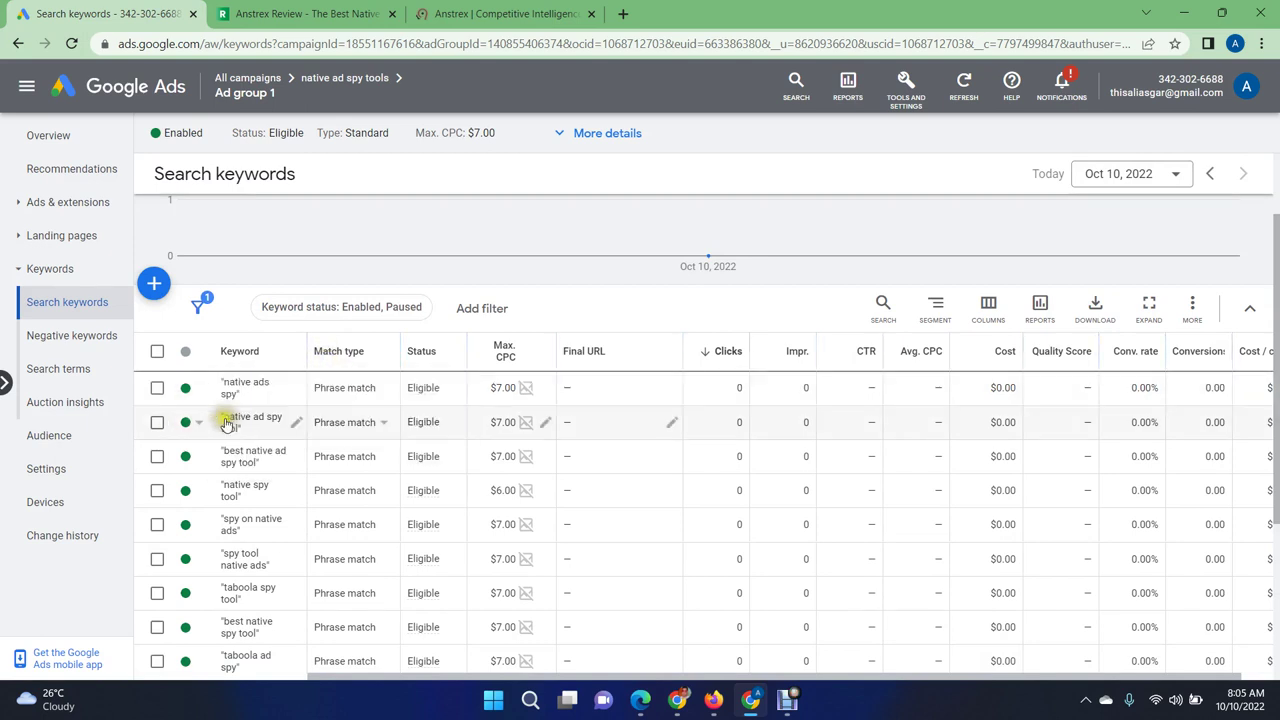
Step: Set 'native ads spy', 'native ad spy tool' and 'best native ad spy tool' to broad match
click(345, 395)
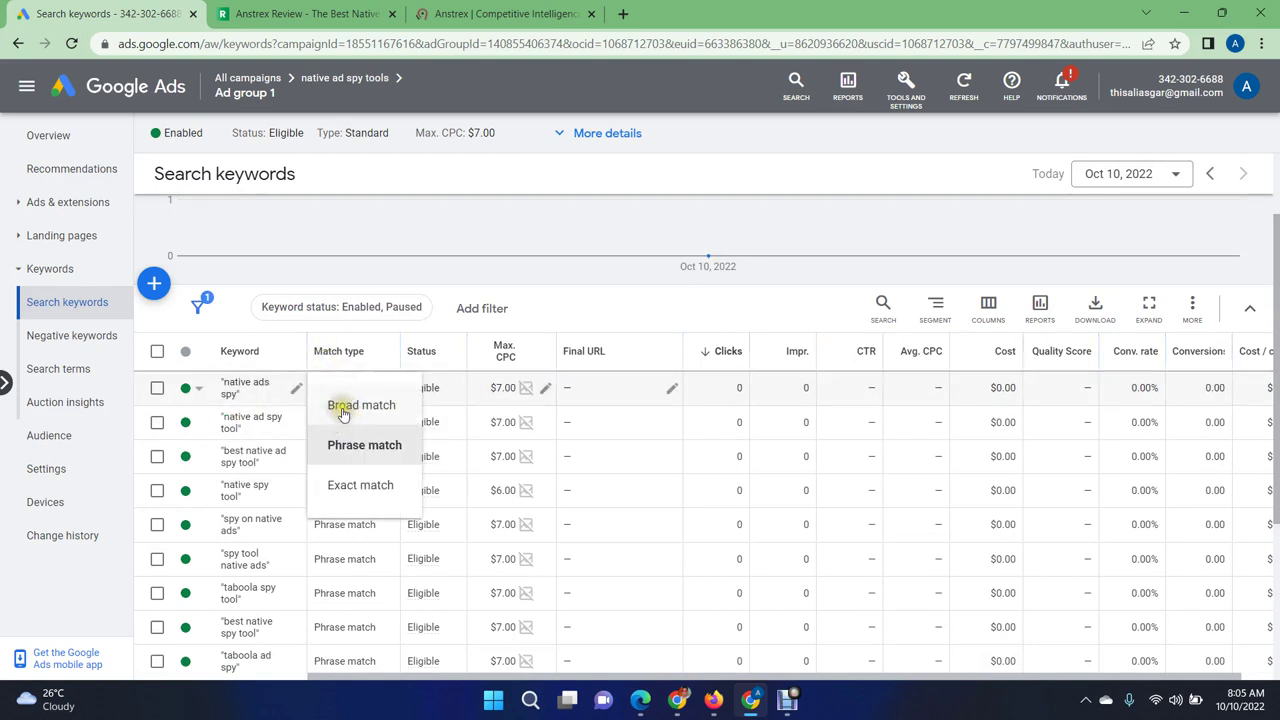
click(345, 406)
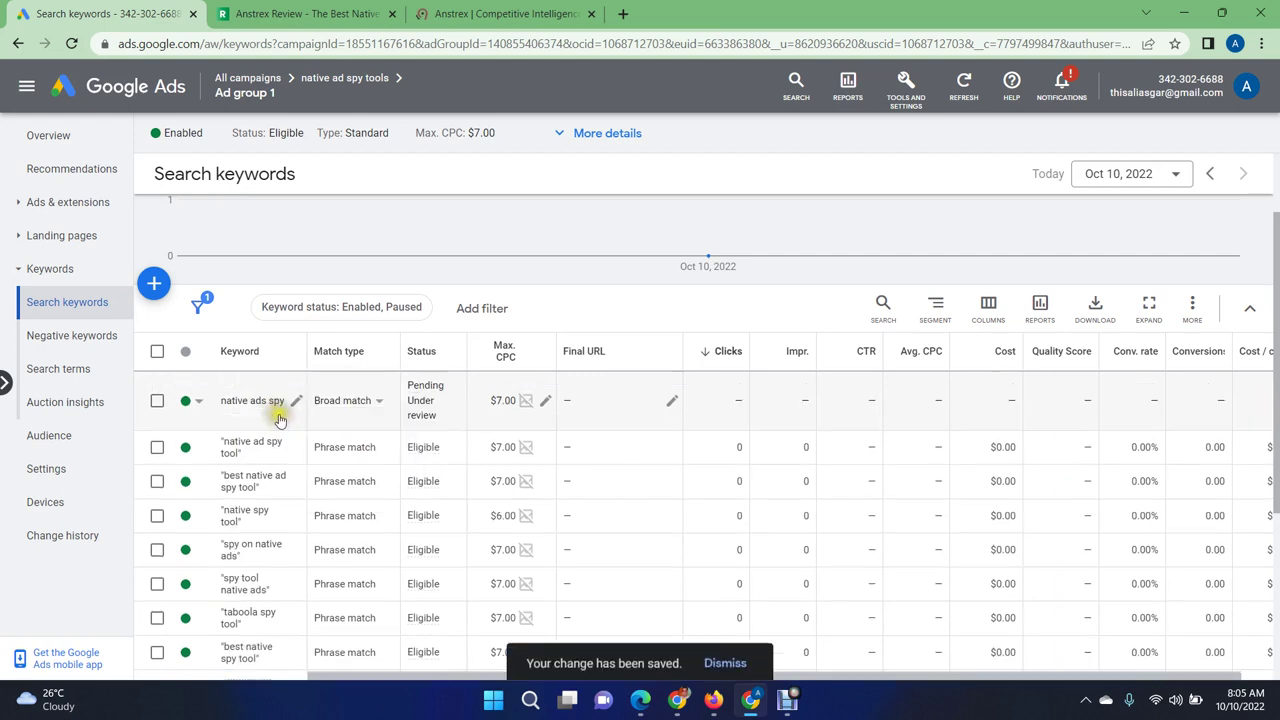
click(352, 447)
click(355, 466)
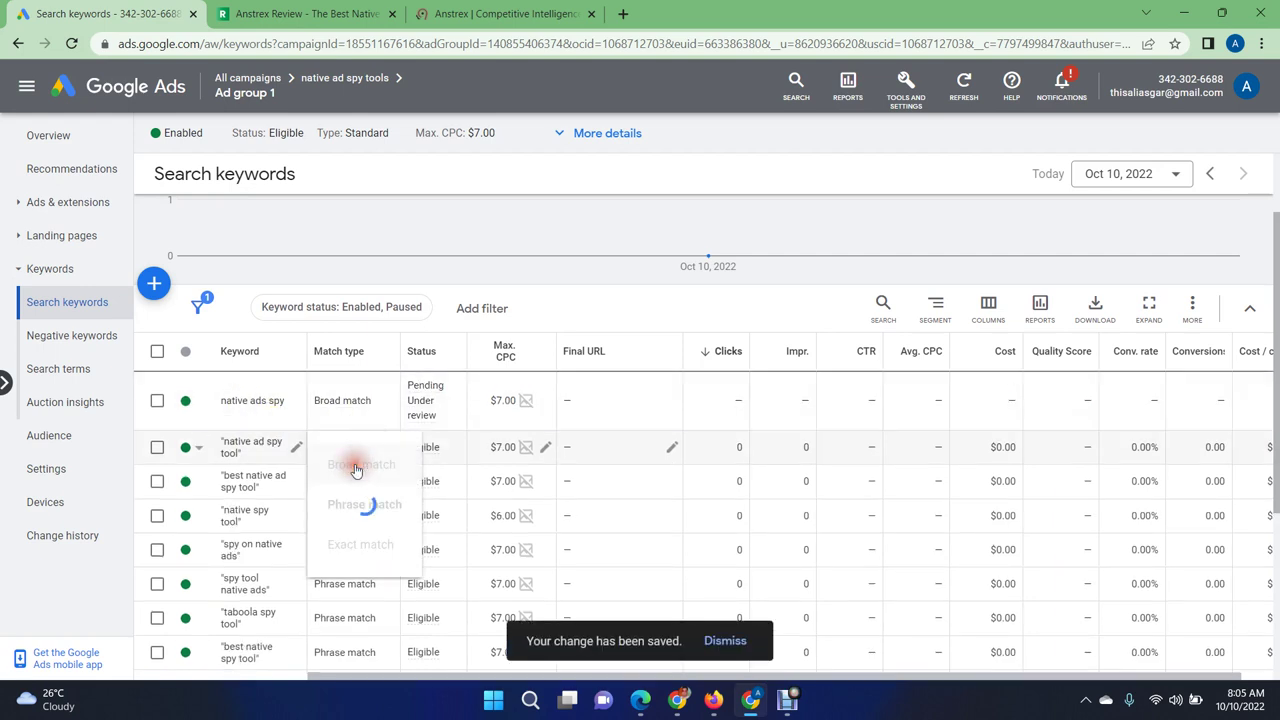
click(330, 508)
click(352, 530)
scroll(223, 485, down, 1)
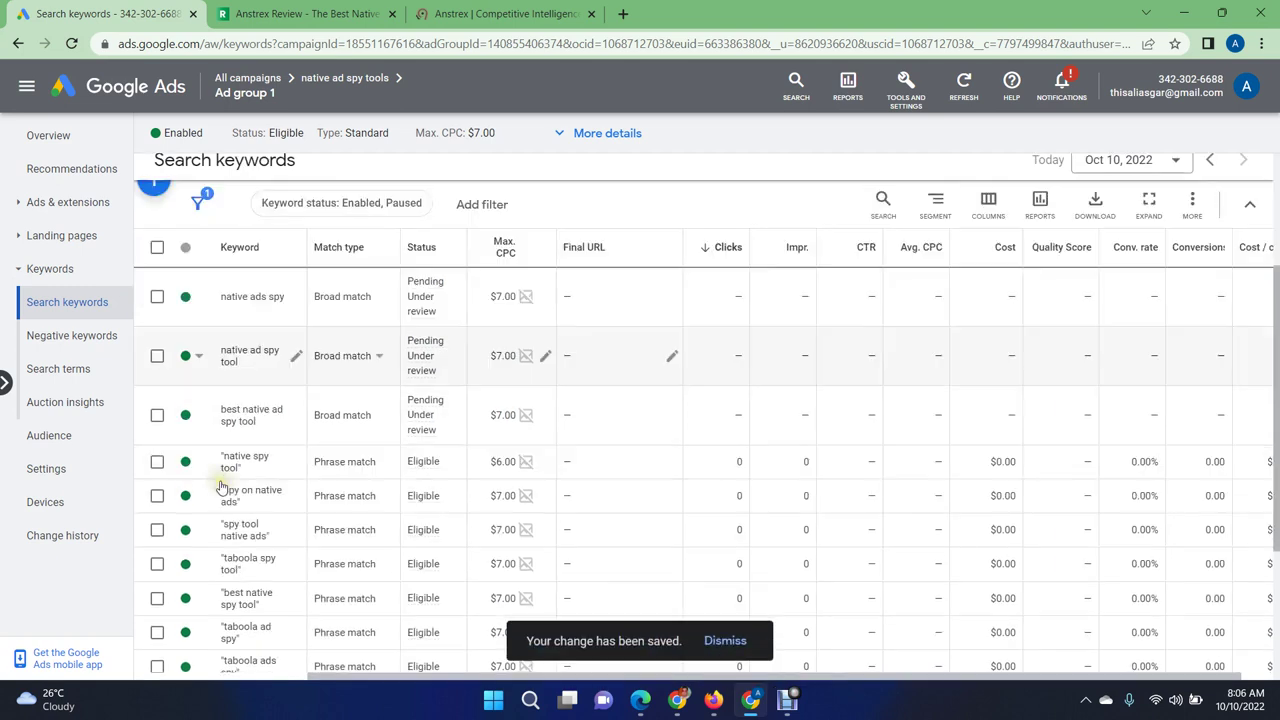
click(342, 420)
click(361, 420)
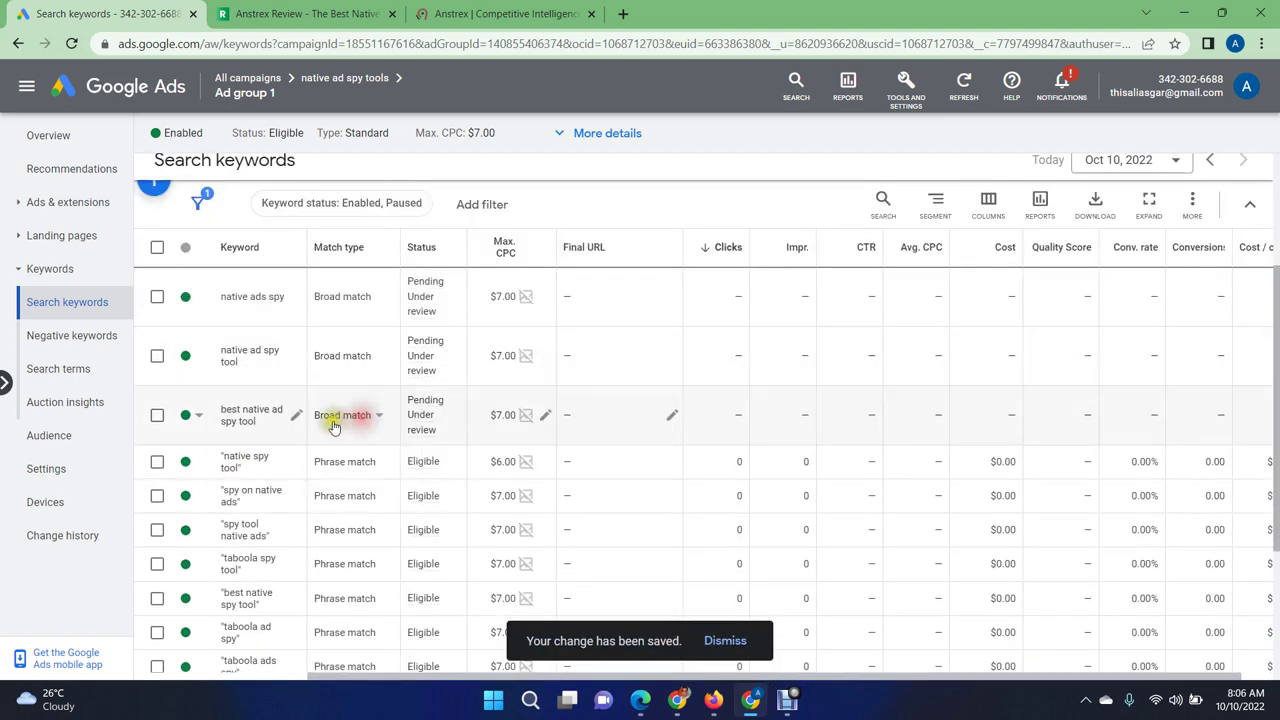
Step: Set 'spy on native ads', 'spy tool native ads' and 'taboola spy tool' to broad match
click(350, 465)
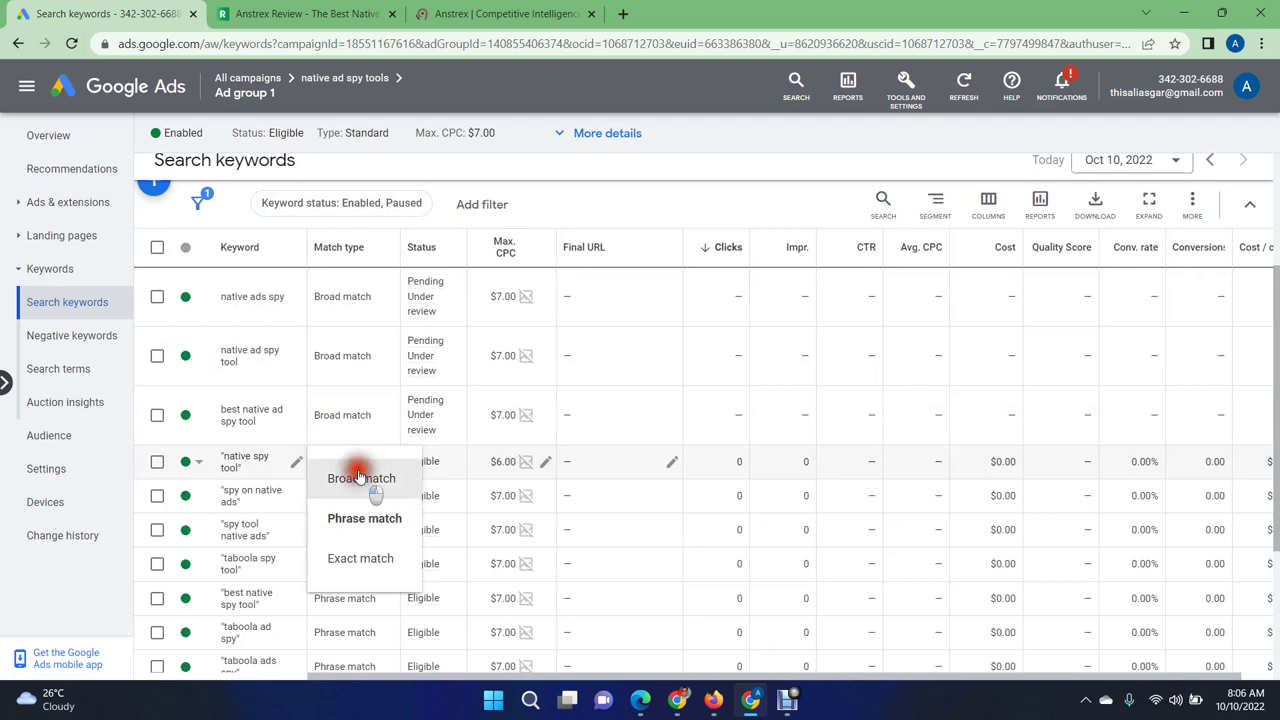
scroll(349, 477, down, 1)
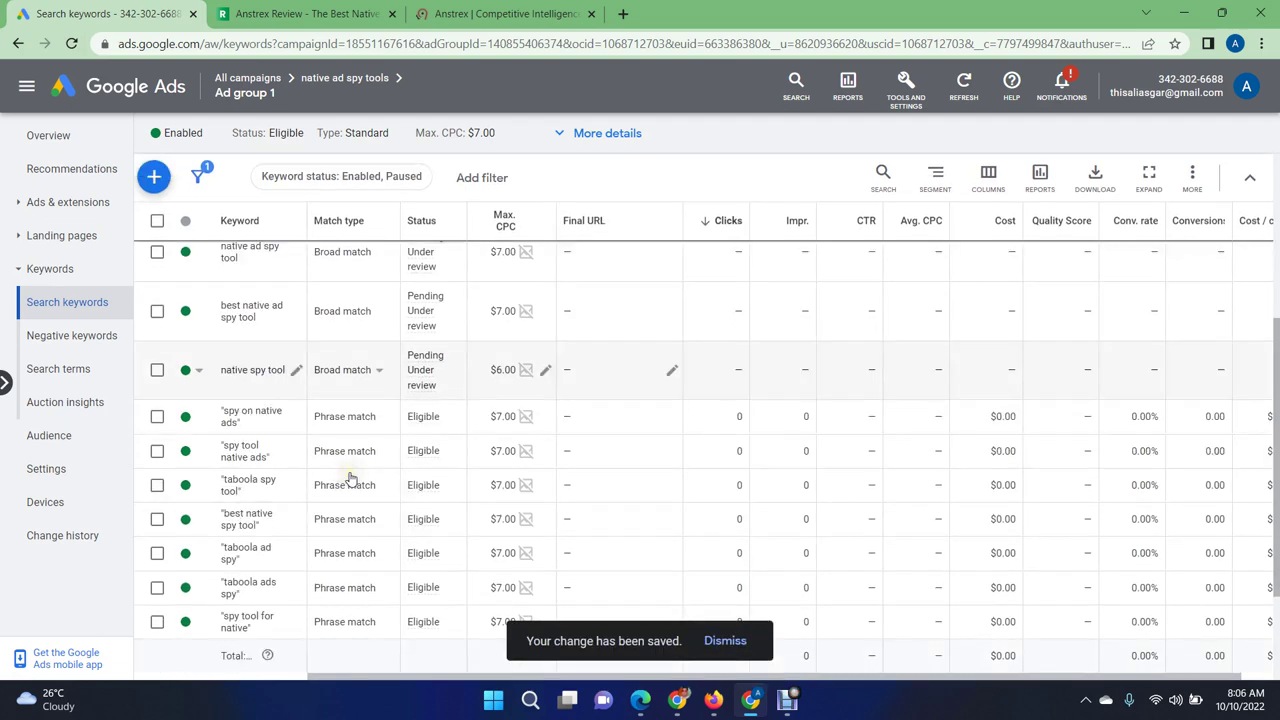
click(352, 416)
click(358, 434)
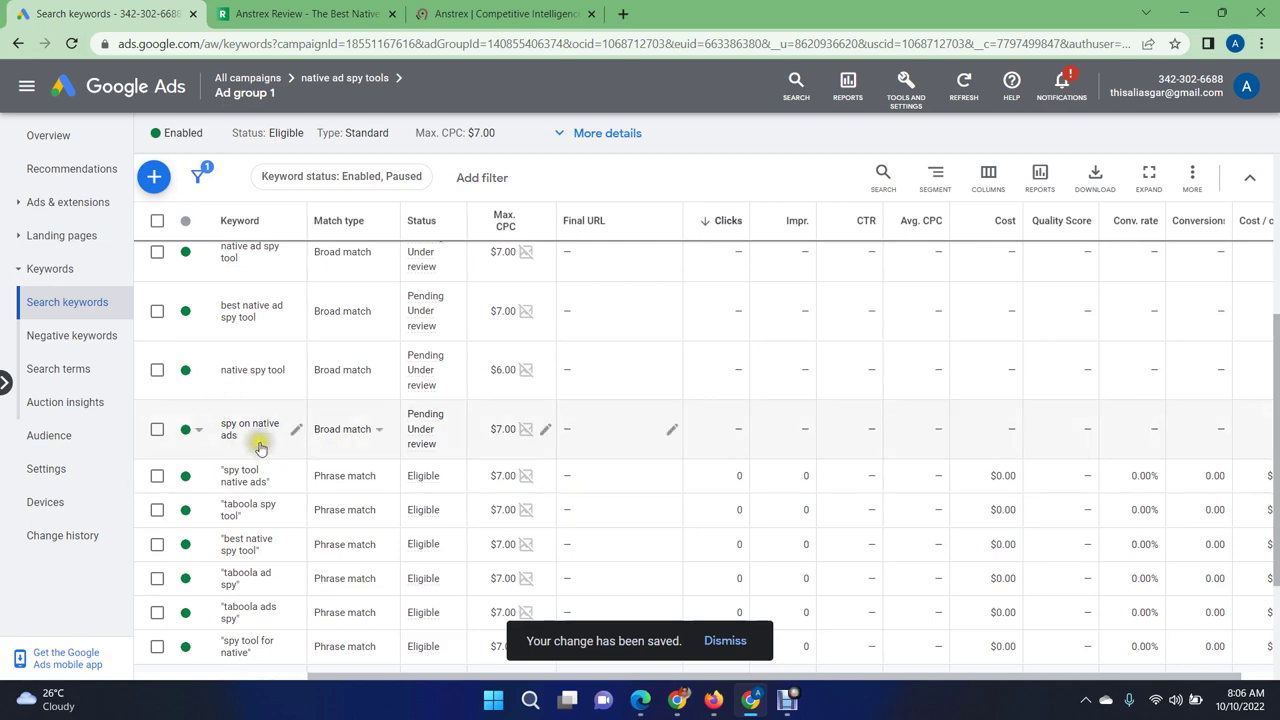
click(318, 482)
click(340, 491)
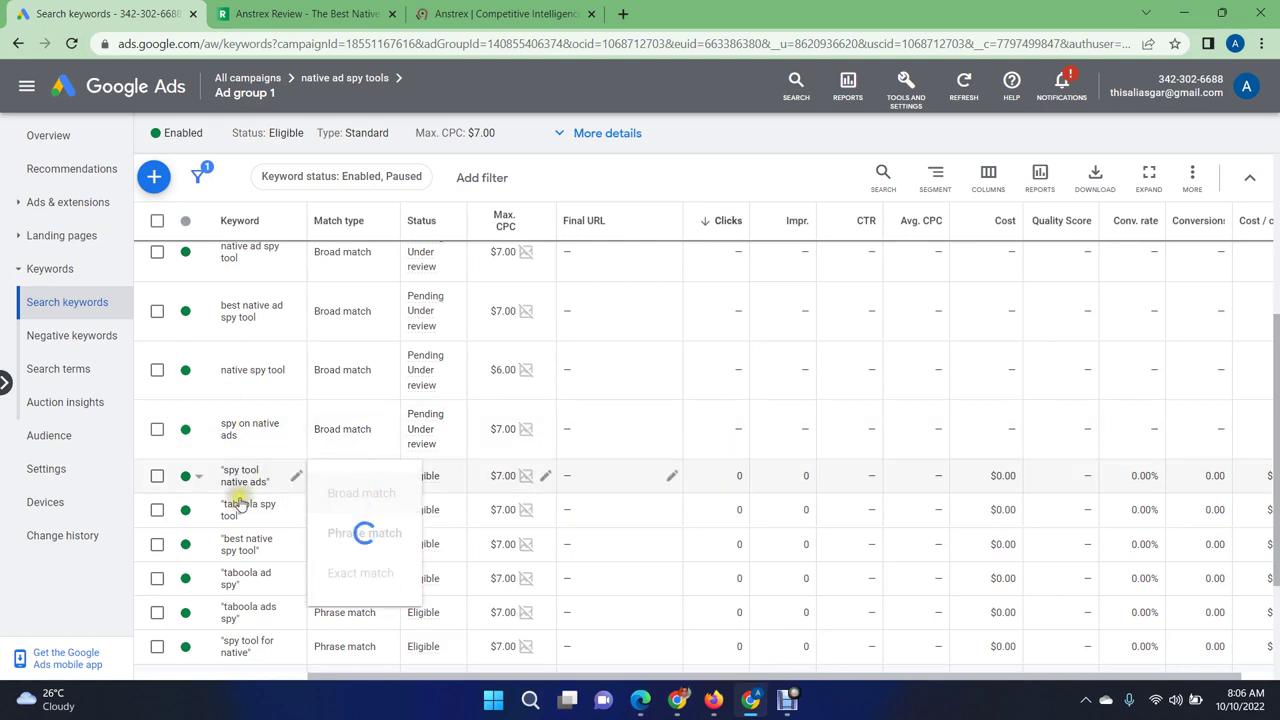
scroll(238, 503, down, 2)
click(337, 430)
click(343, 450)
Step: Set 'best native spy tool', 'taboola ad spy', 'taboola ads spy' and 'spy tool for native' to broad match
click(341, 489)
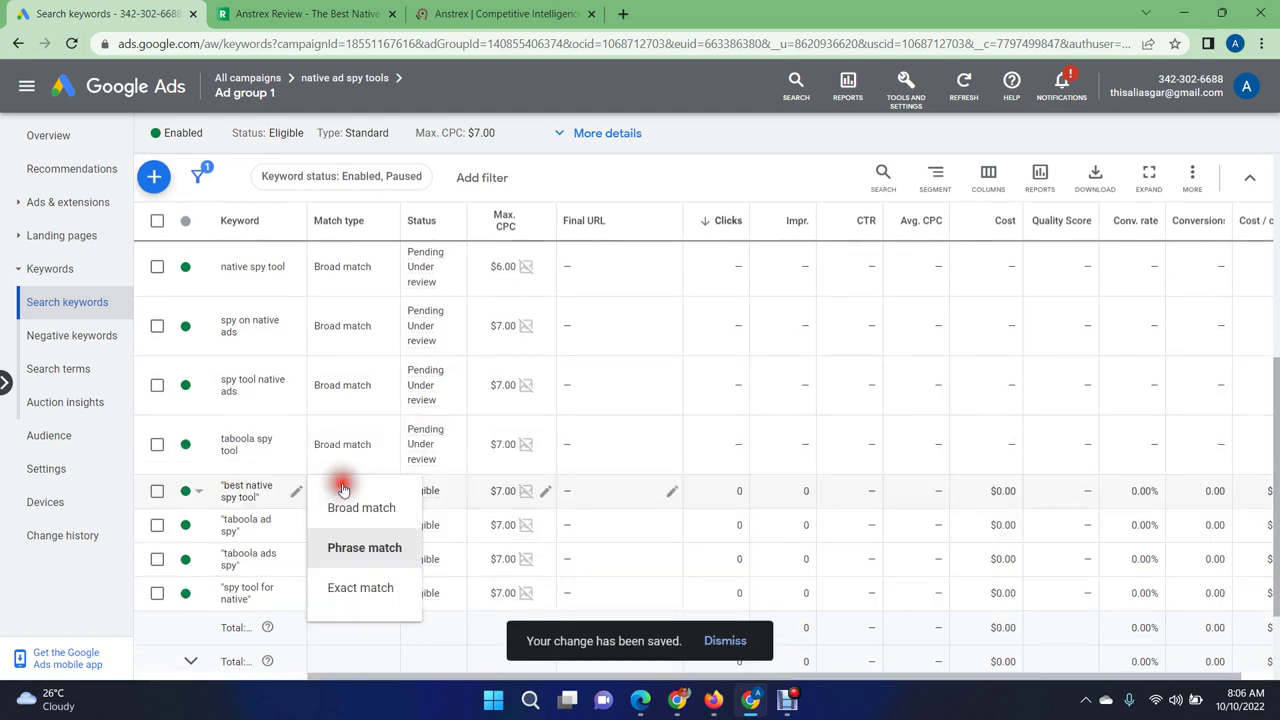
click(343, 503)
click(340, 550)
click(352, 565)
scroll(300, 505, down, 3)
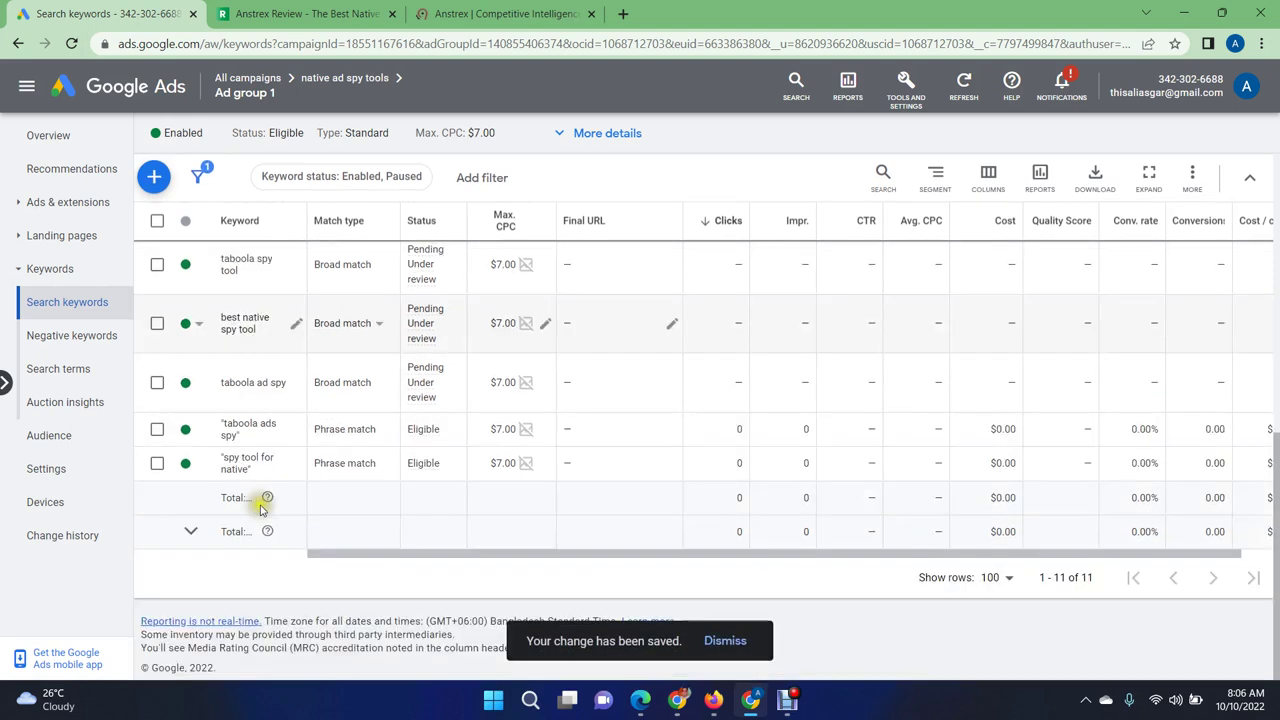
click(355, 440)
click(343, 443)
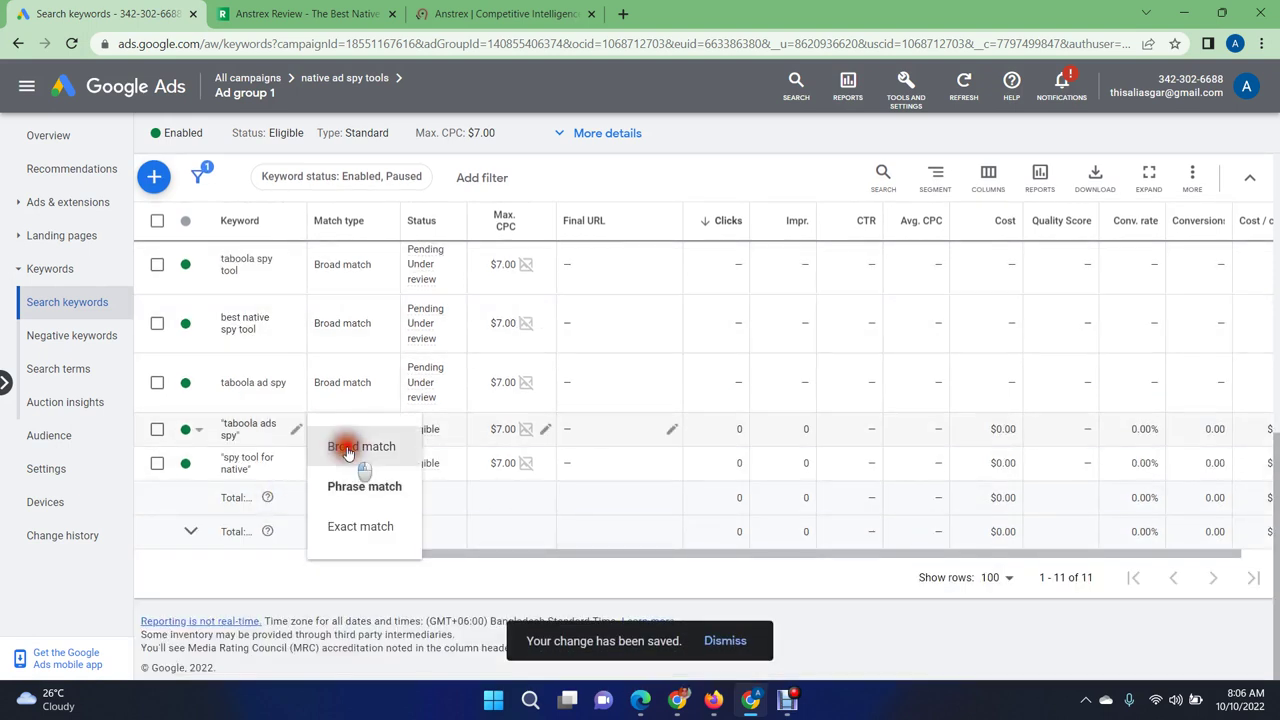
click(343, 488)
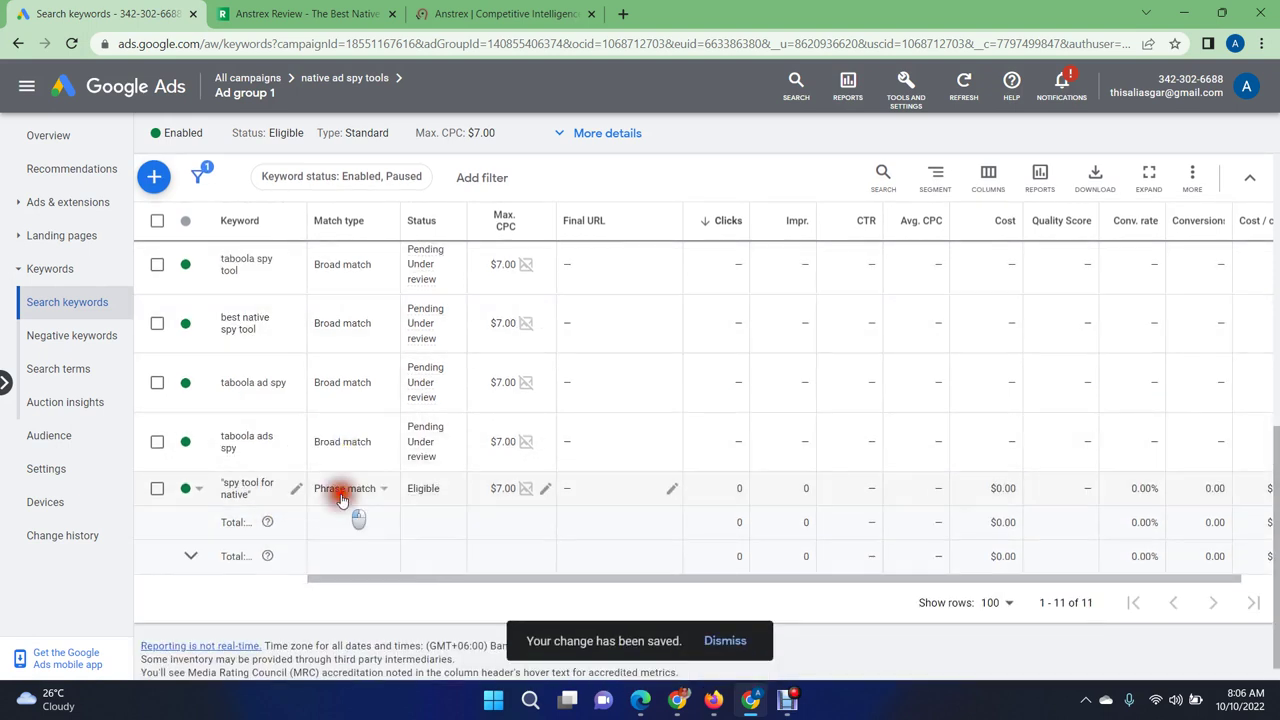
click(350, 510)
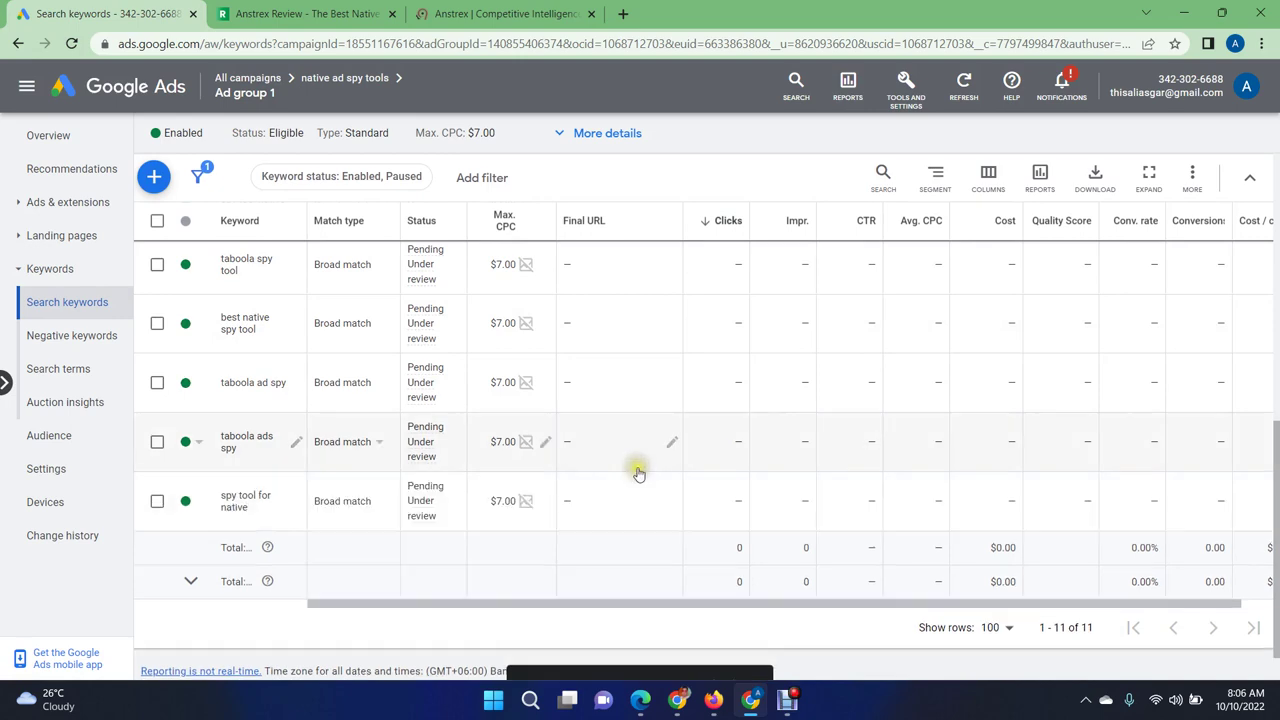
Step: Check the keyword list to confirm every row now reads Broad match
scroll(638, 476, down, 2)
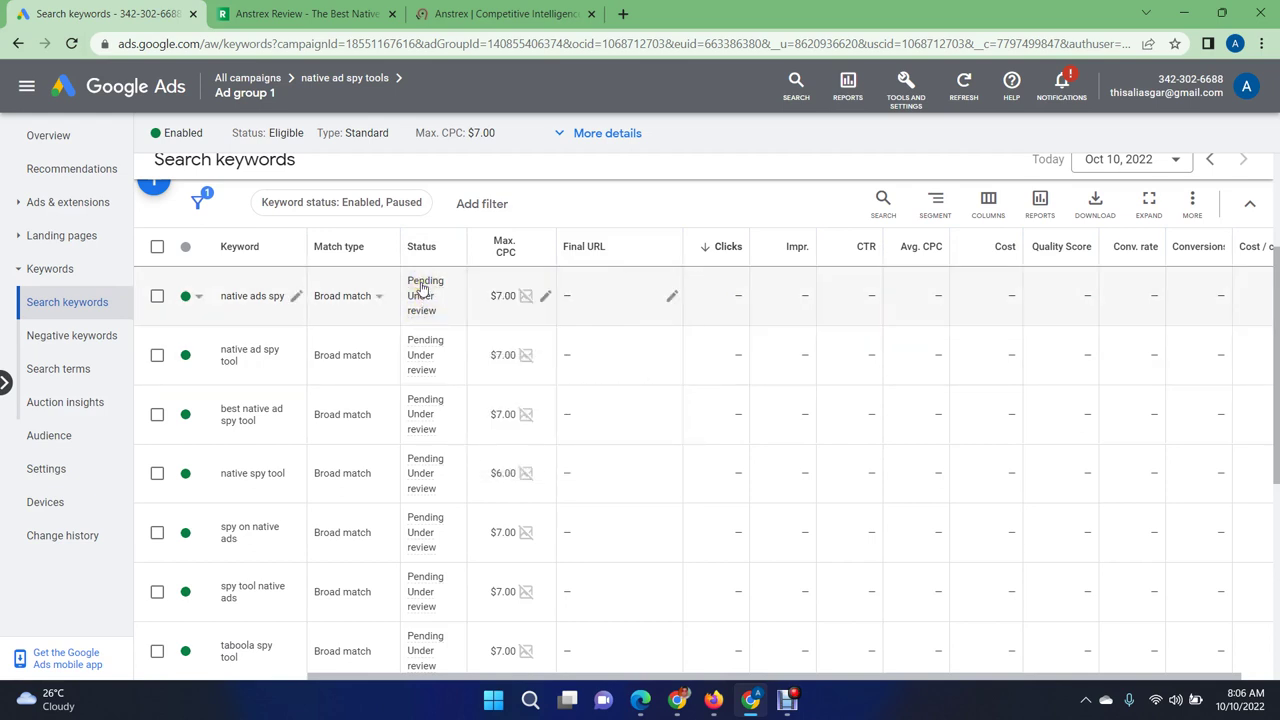
mouse_move(421, 298)
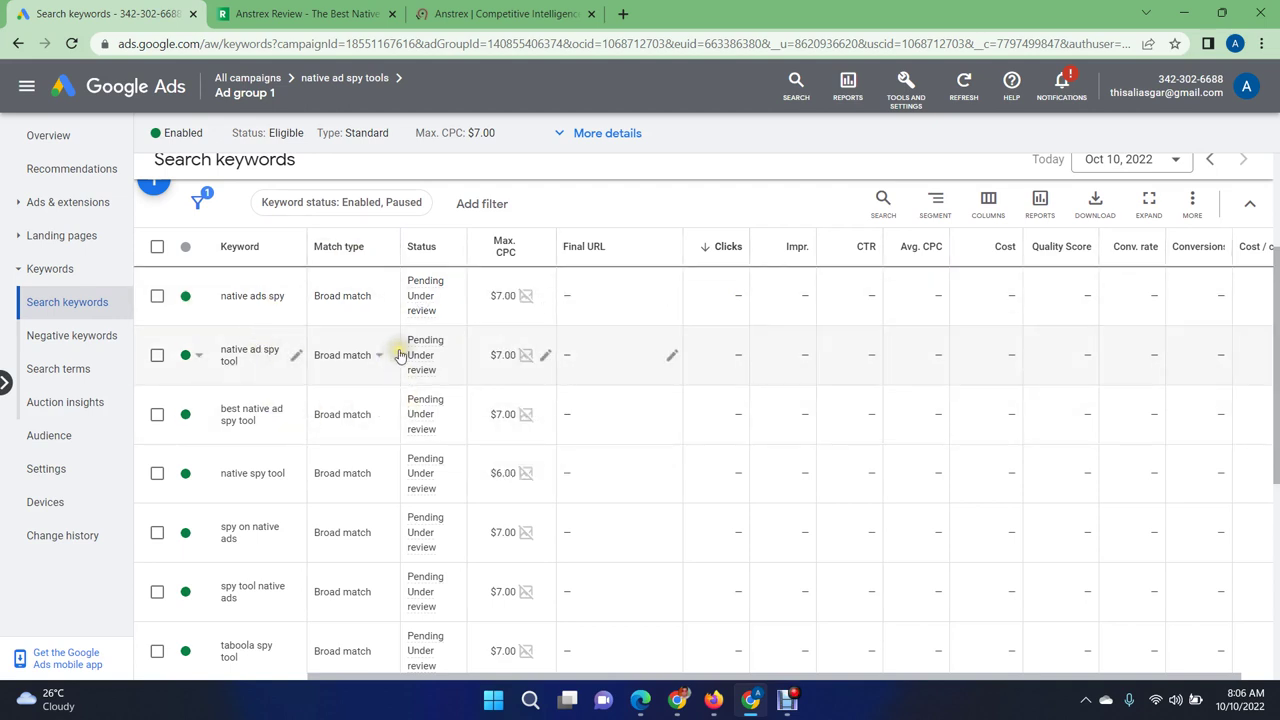
scroll(380, 370, up, 1)
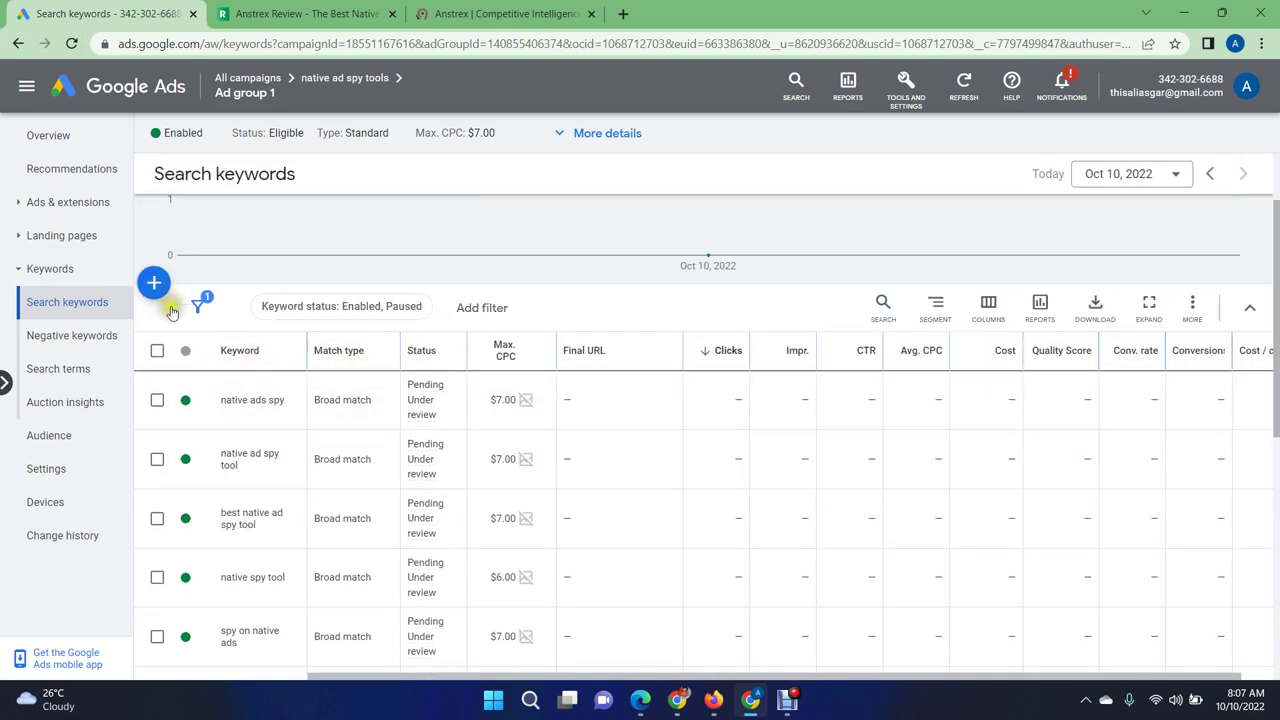
click(40, 205)
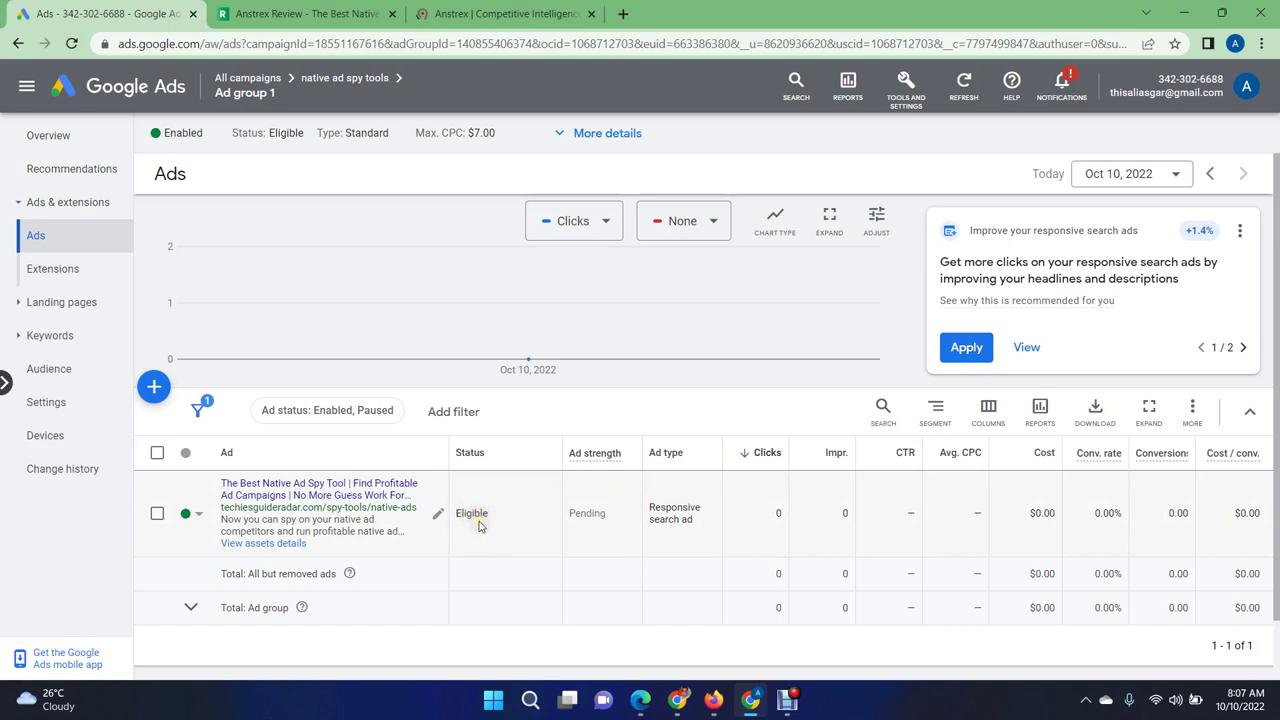
Step: Highlight the responsive search ad's Pending ad strength value, then deselect it
drag(571, 513, 603, 514)
double_click(589, 518)
click(673, 515)
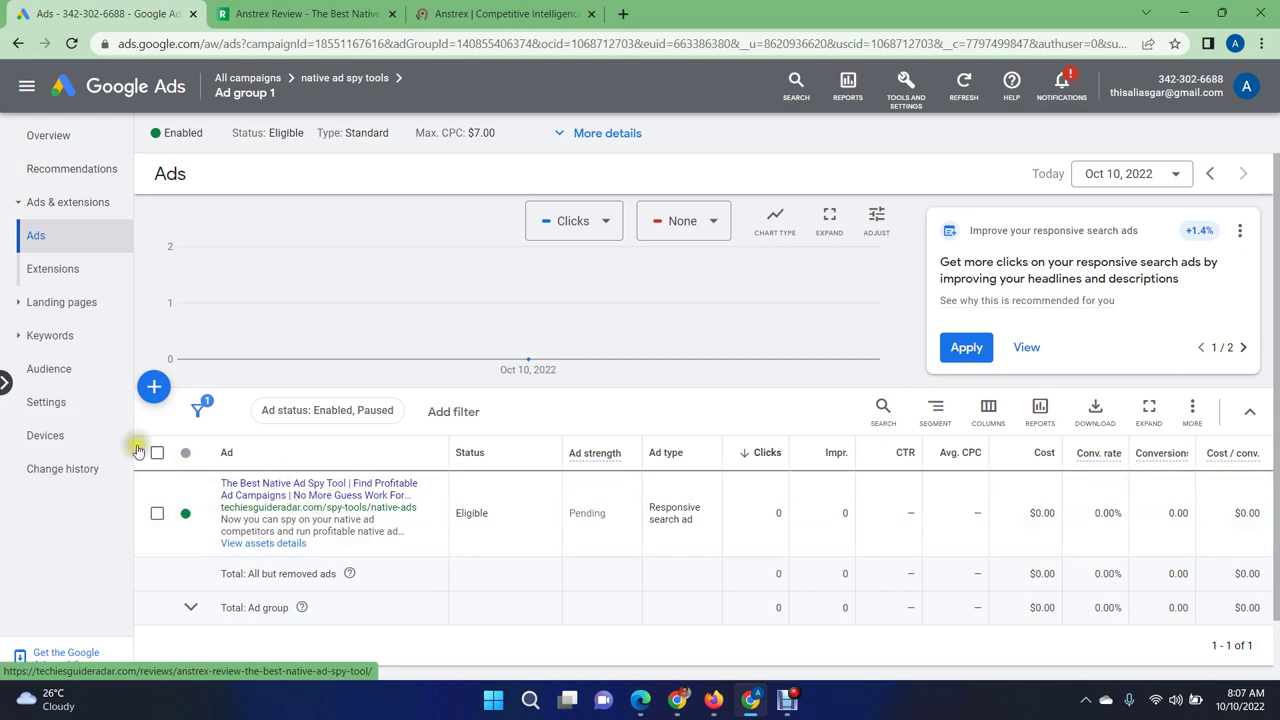
Step: Add unknown gender, 18-24, 65+, unknown age, Lower 50% and unknown income to demographic targeting
click(47, 368)
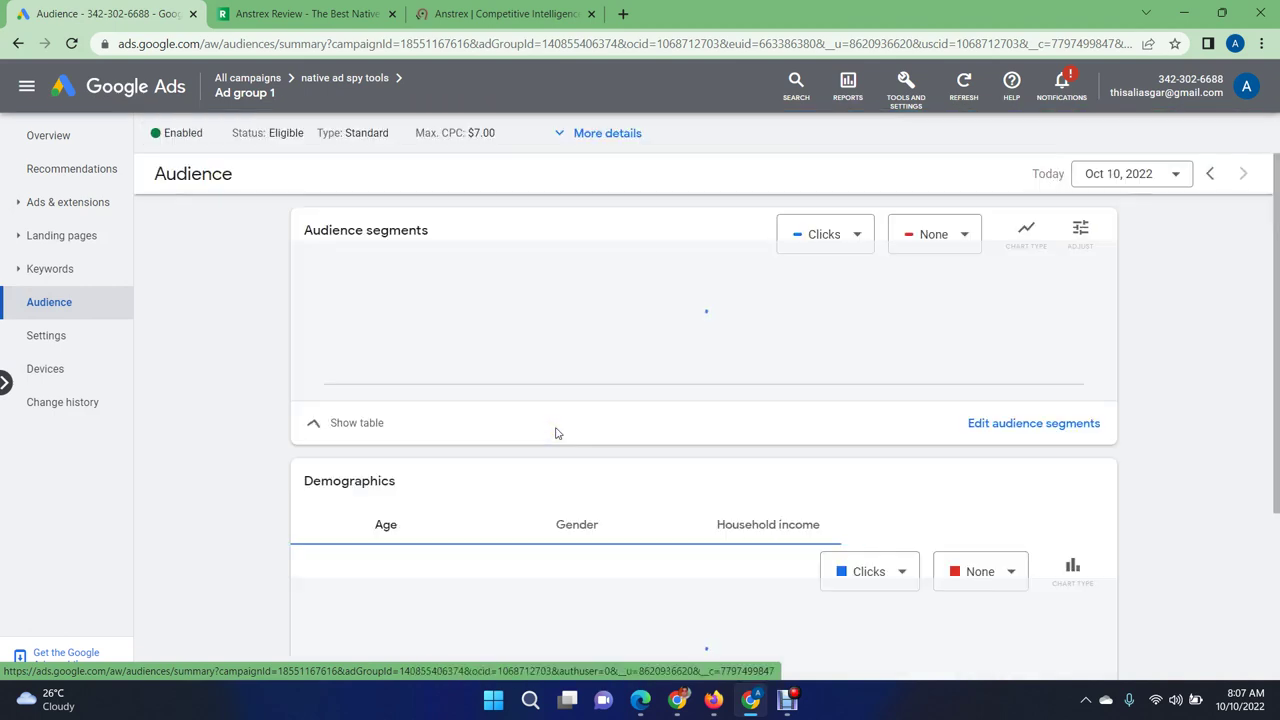
mouse_move(526, 432)
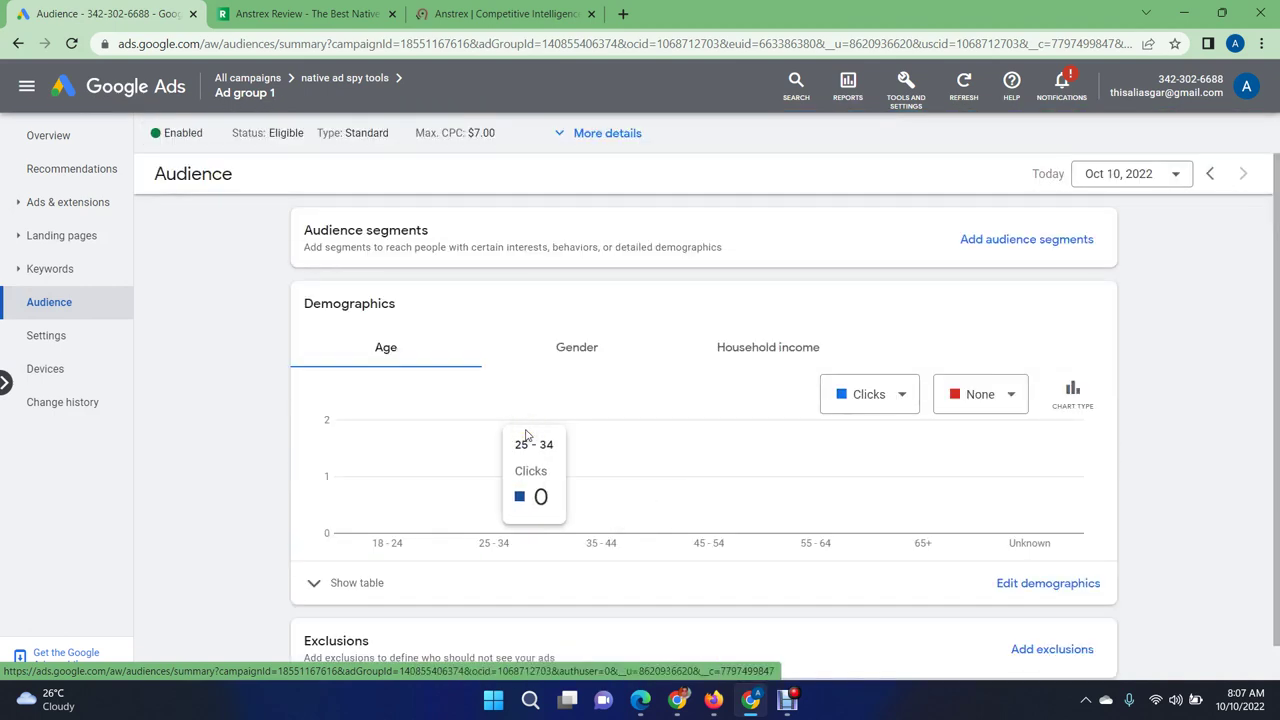
scroll(1202, 472, down, 1)
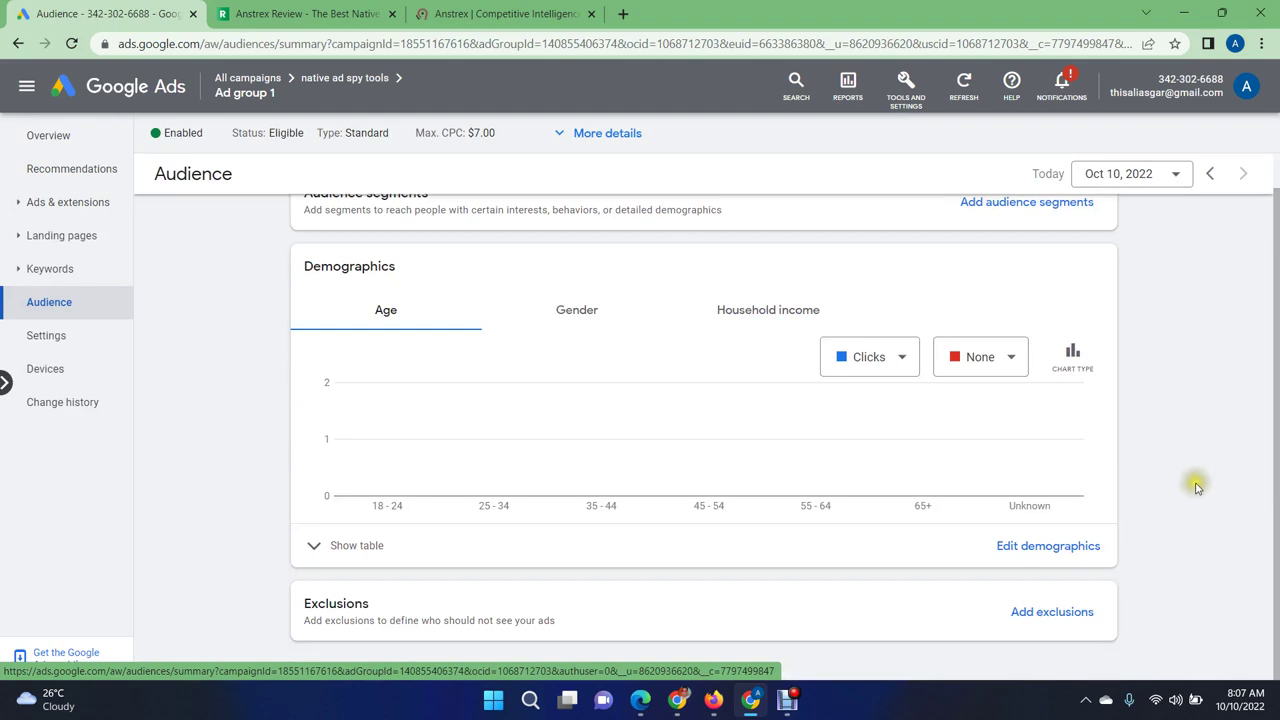
click(1025, 545)
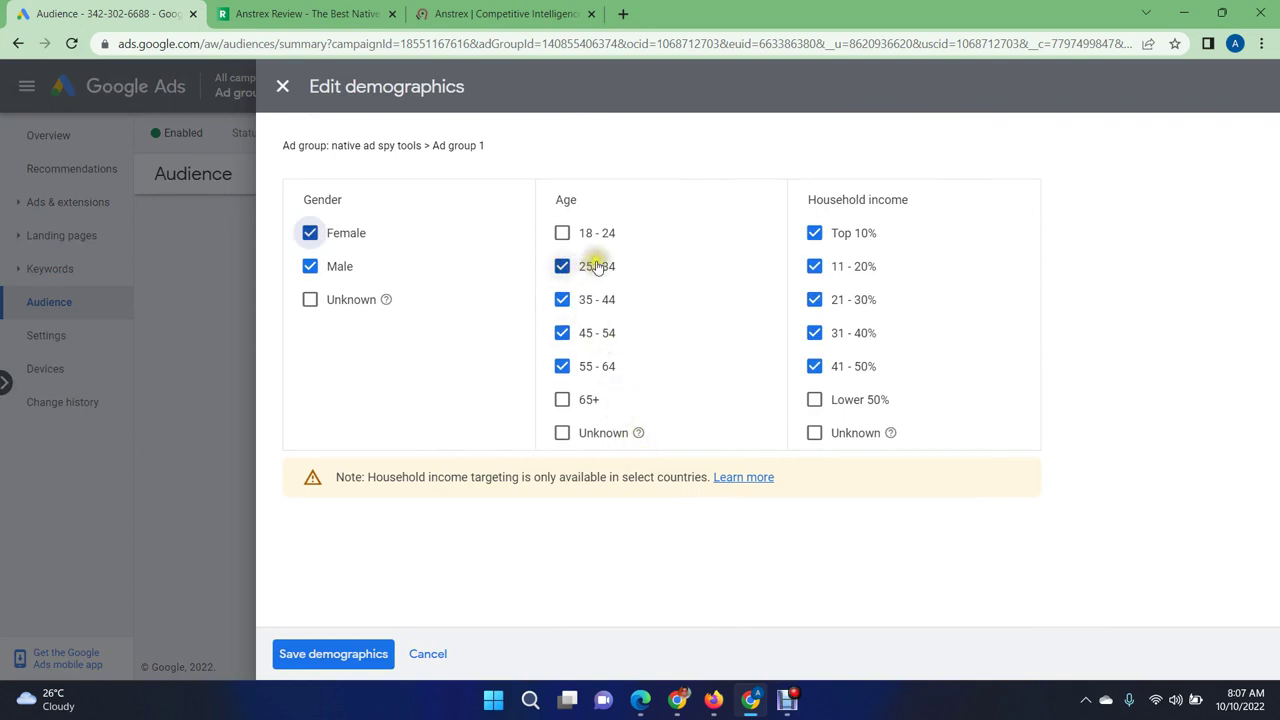
click(310, 300)
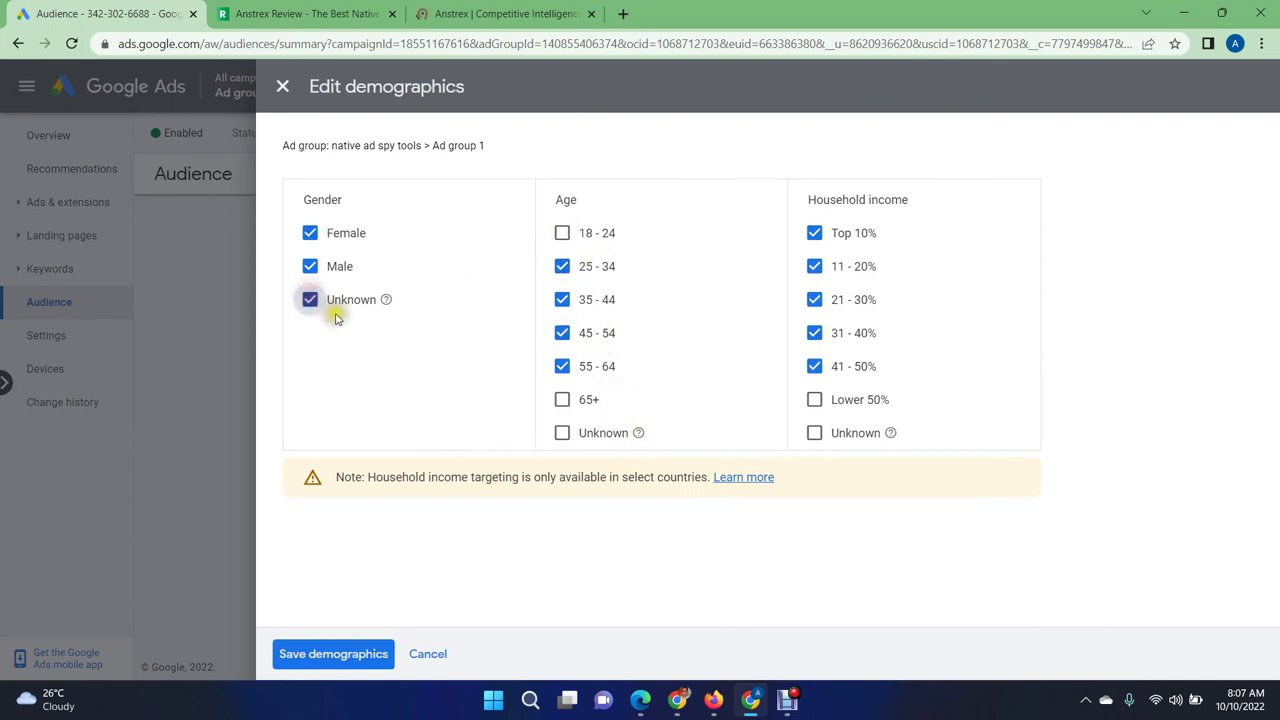
click(562, 233)
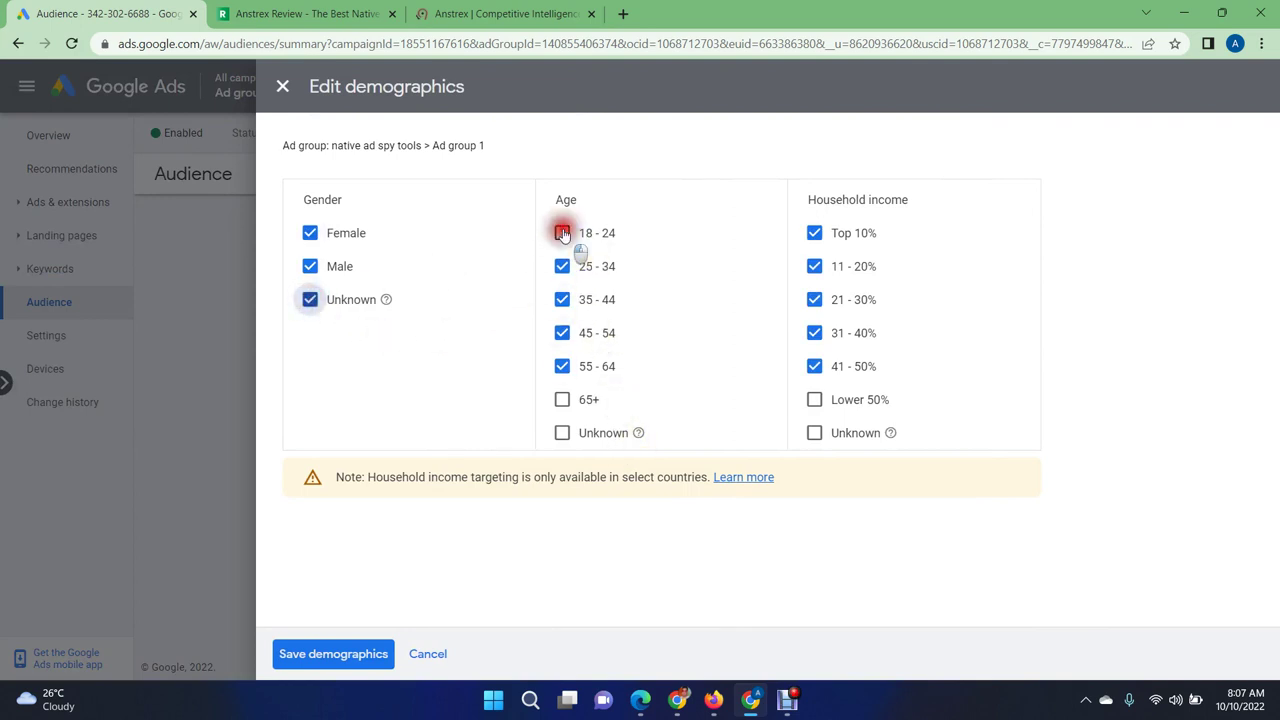
click(562, 399)
click(562, 433)
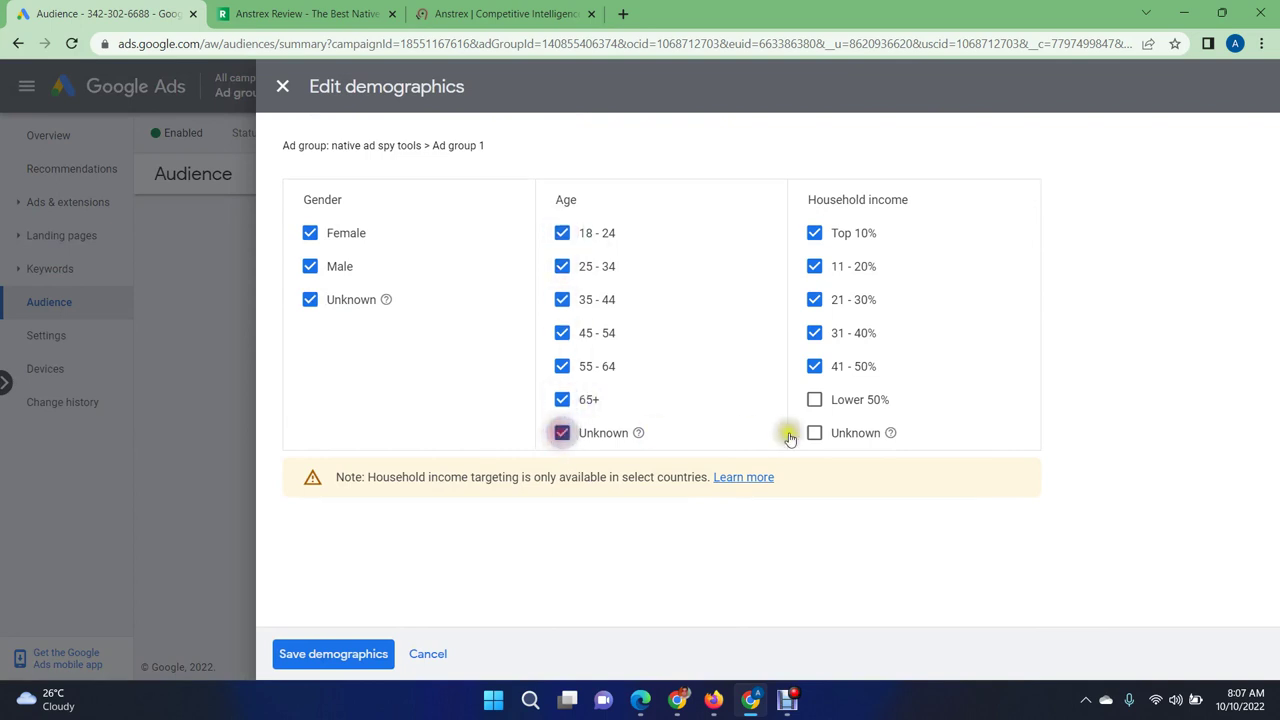
click(814, 400)
click(814, 433)
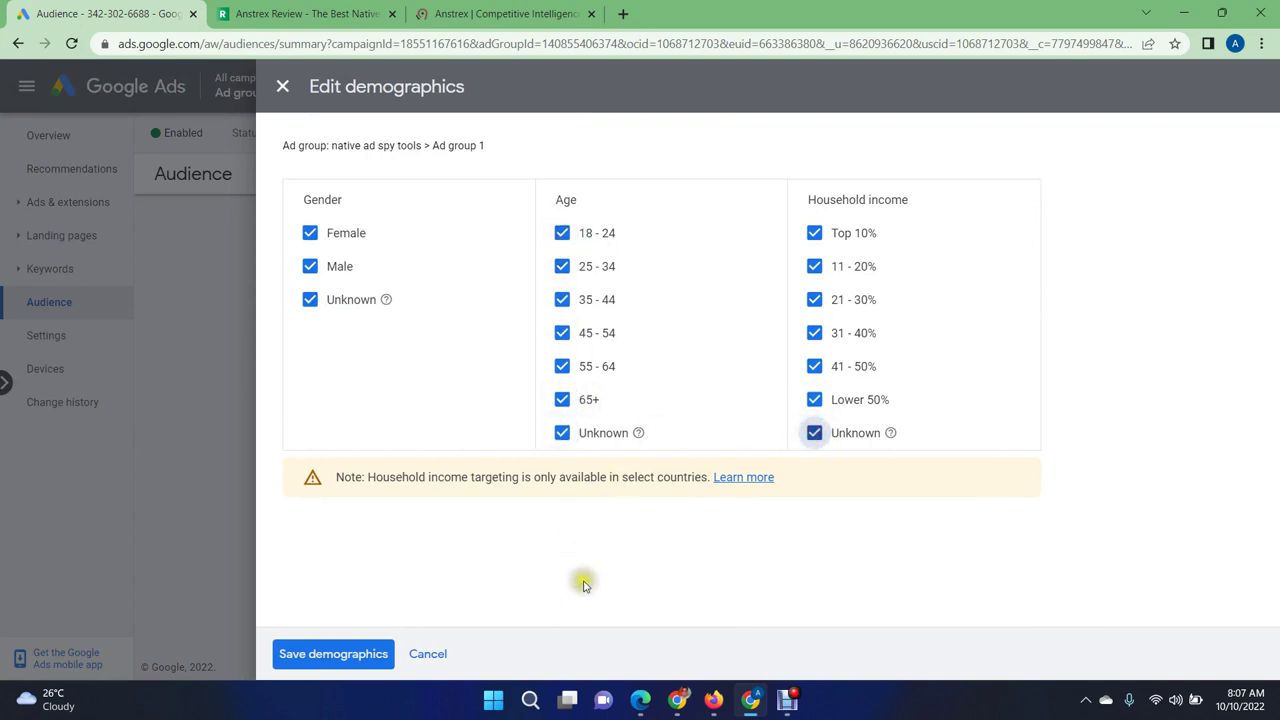
click(333, 655)
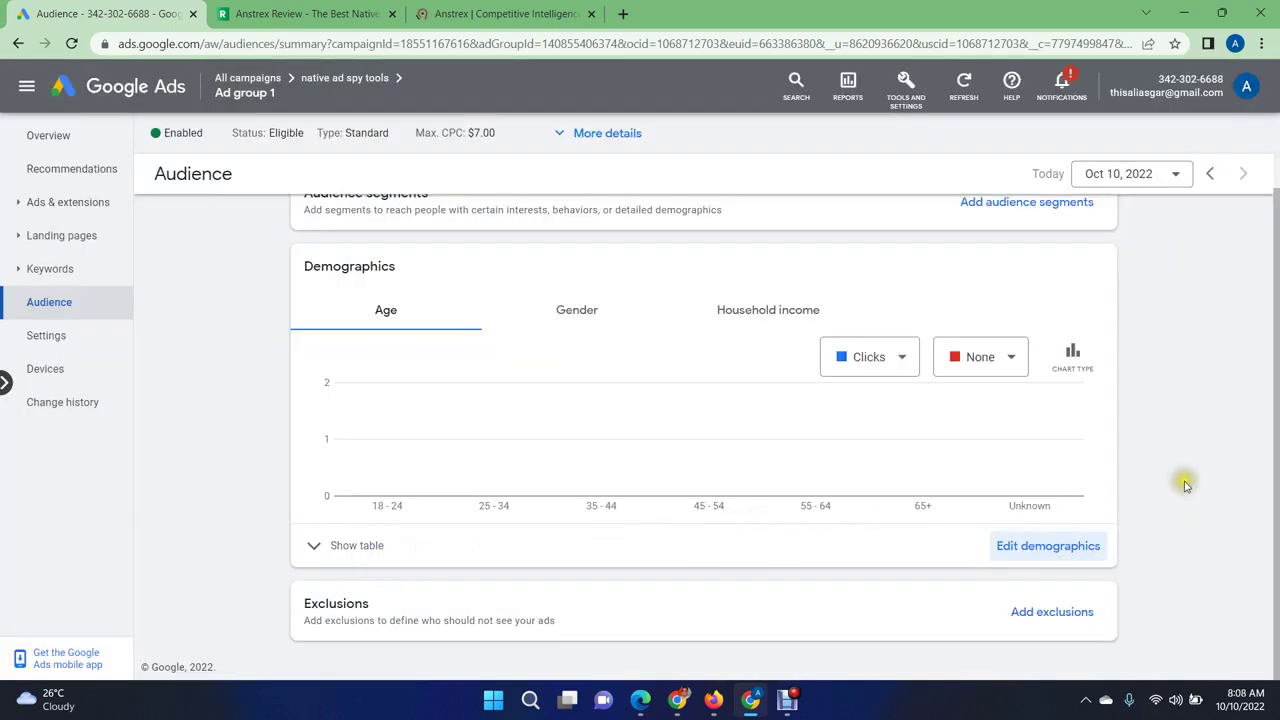
Step: View the demographics chart by gender and by household income
scroll(1191, 486, up, 1)
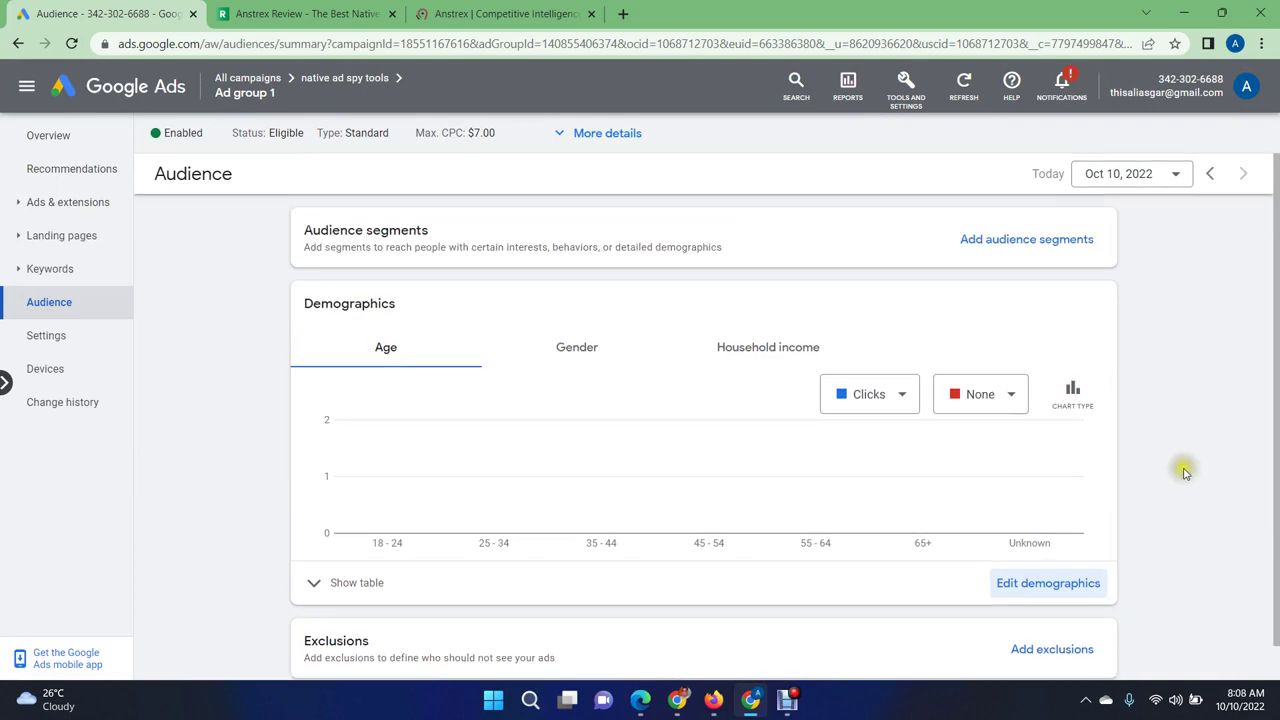
click(576, 352)
click(750, 350)
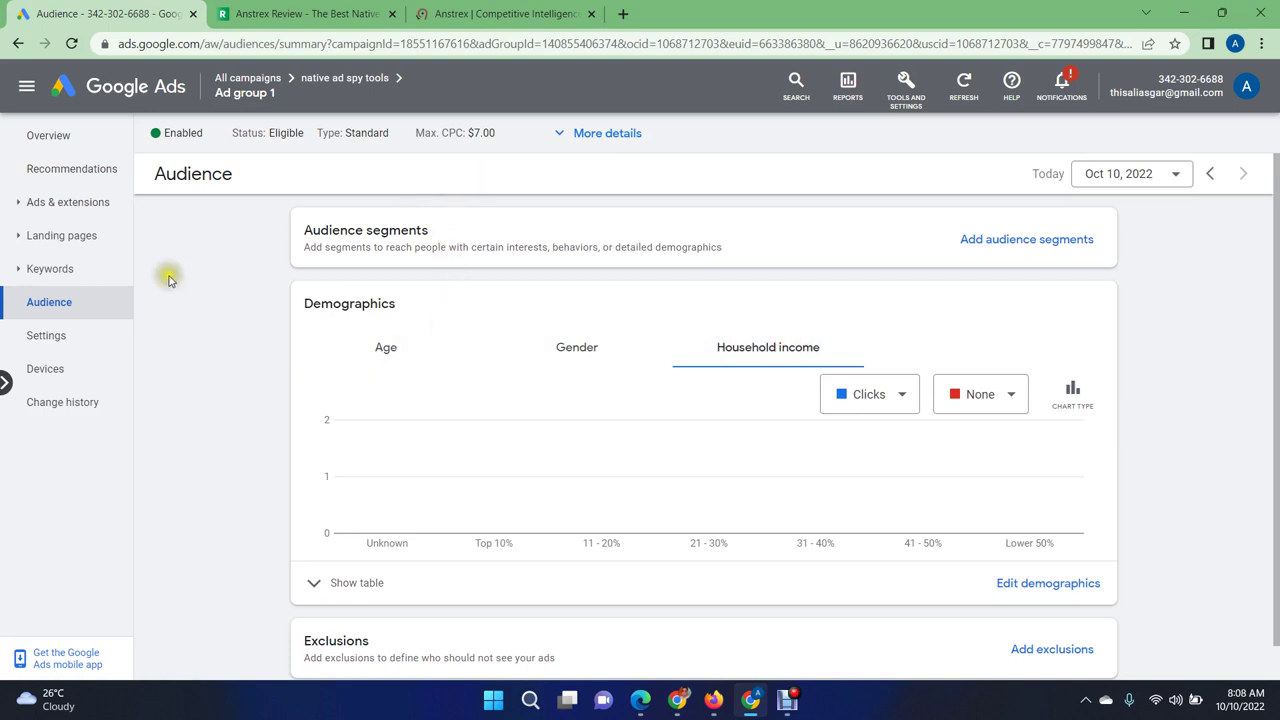
click(248, 78)
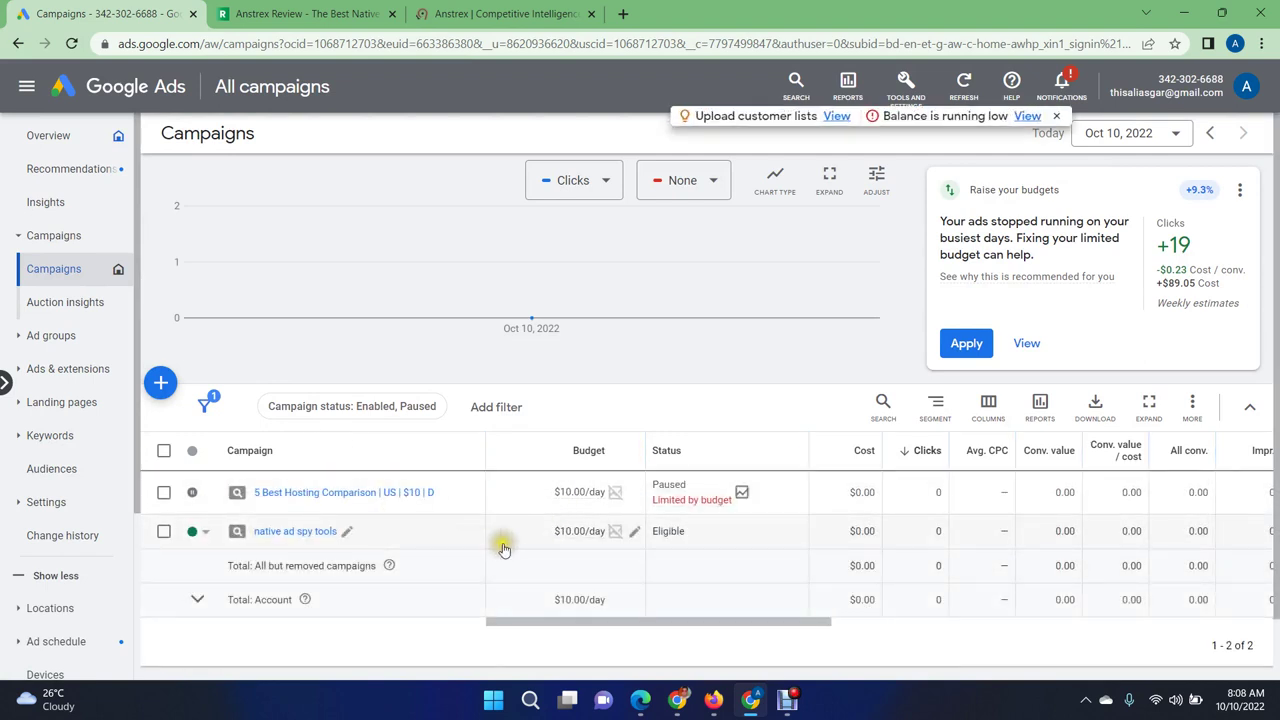
Step: Enter 20 as the 'native ad spy tools' daily budget and save it
click(634, 531)
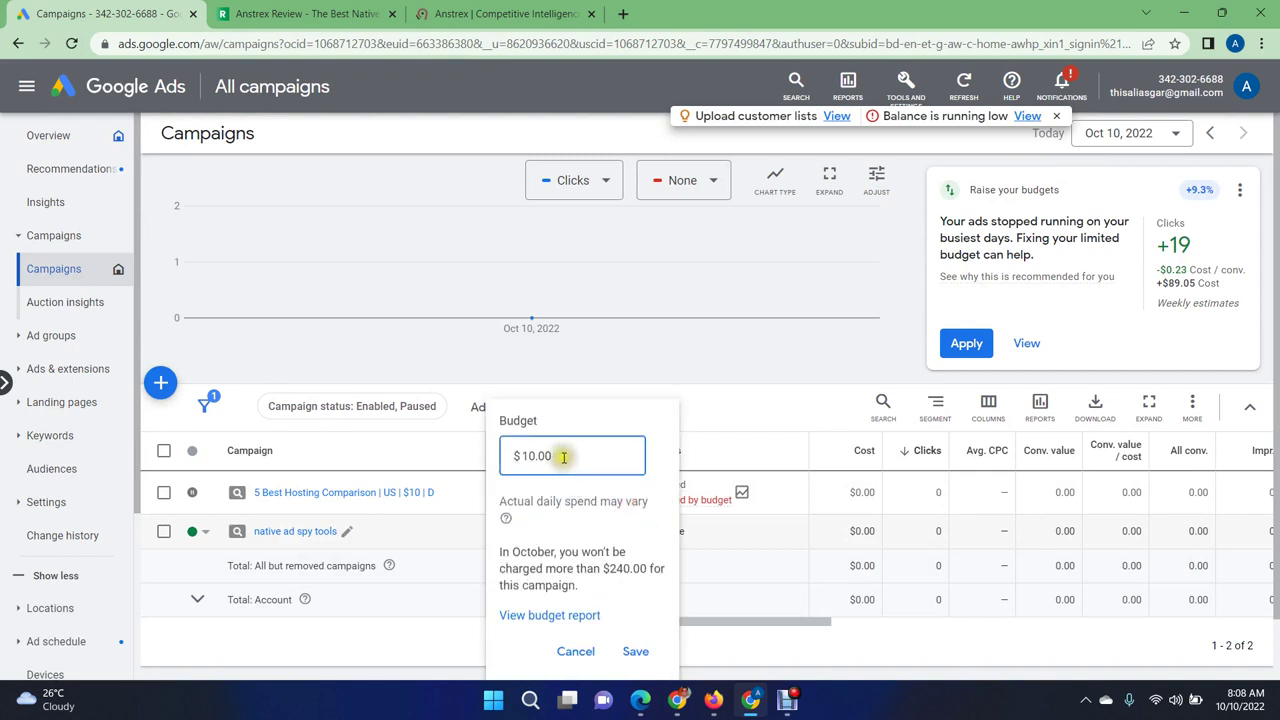
text(20)
click(635, 651)
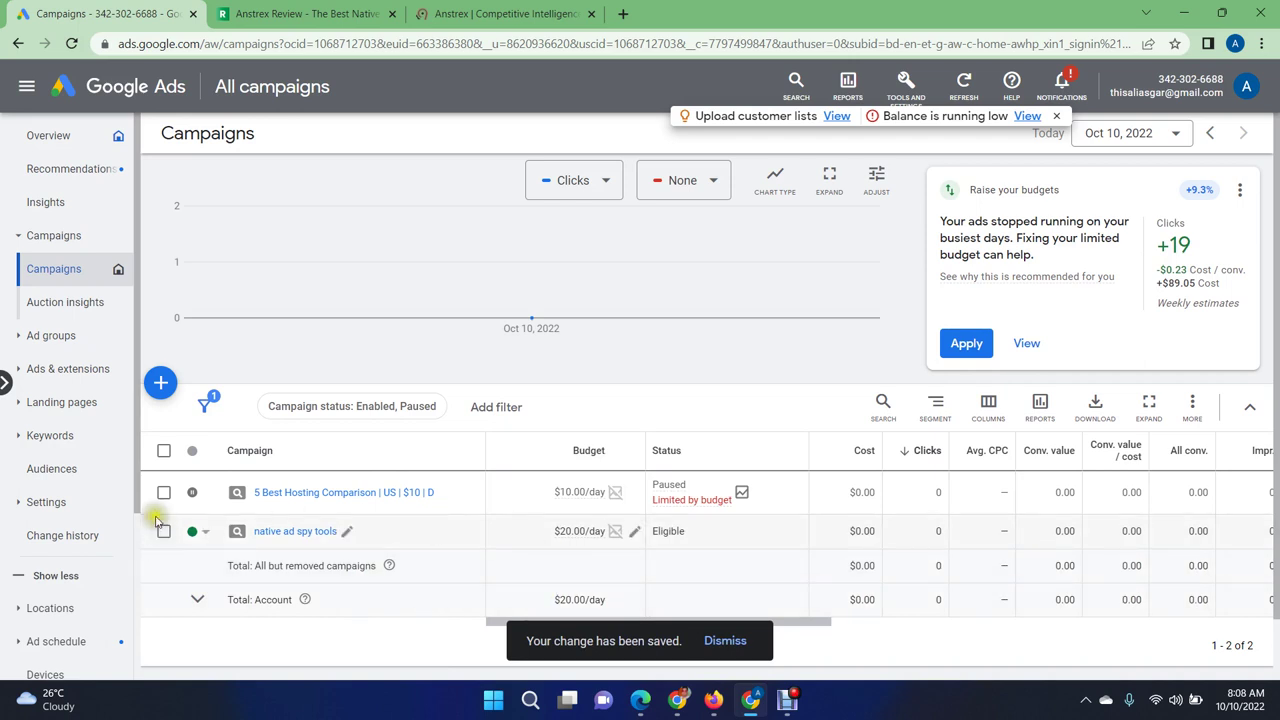
scroll(94, 451, down, 3)
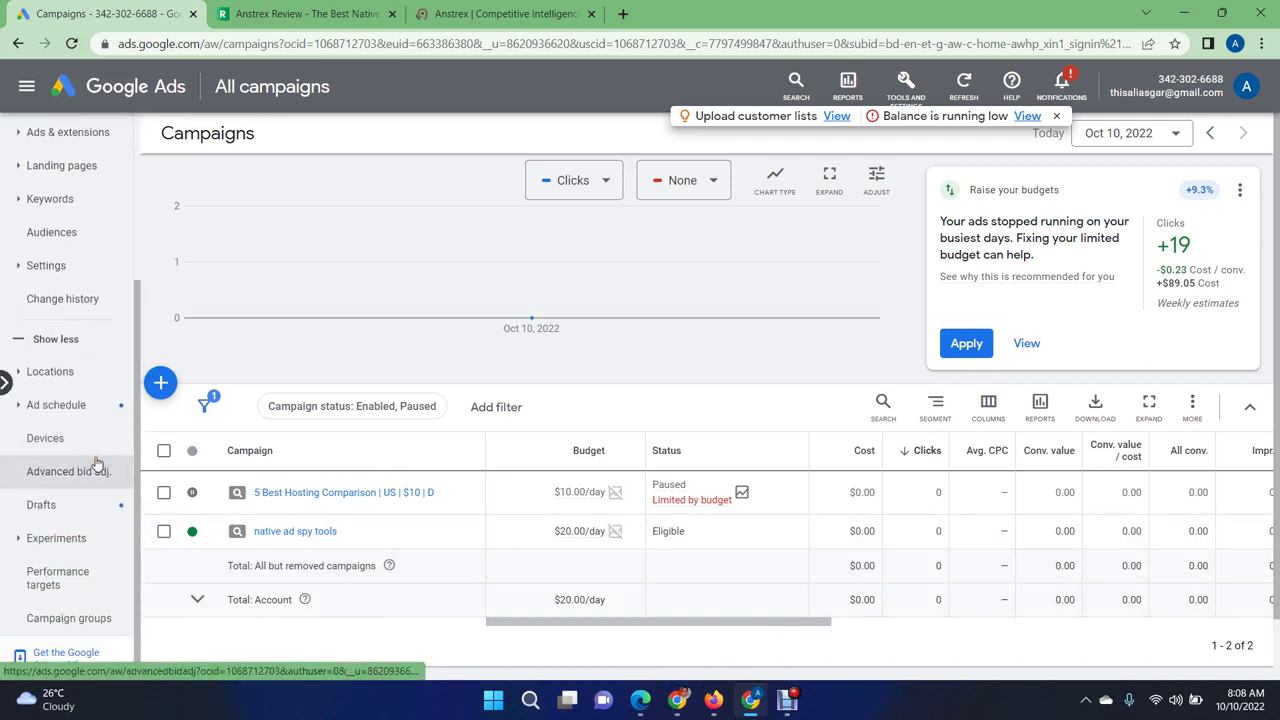
Step: Open the native ad spy tools campaign's Devices page and edit the Mobile phones bid adjustment at Decrease 100%
click(92, 453)
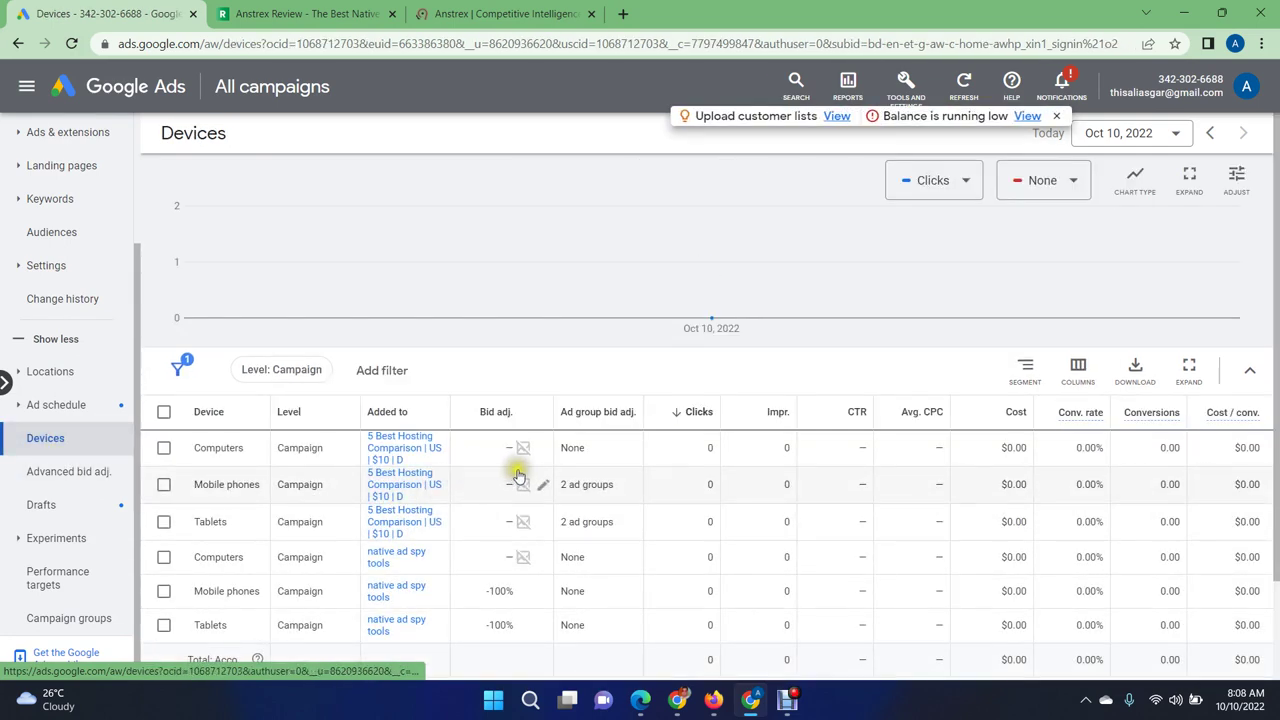
scroll(517, 466, down, 1)
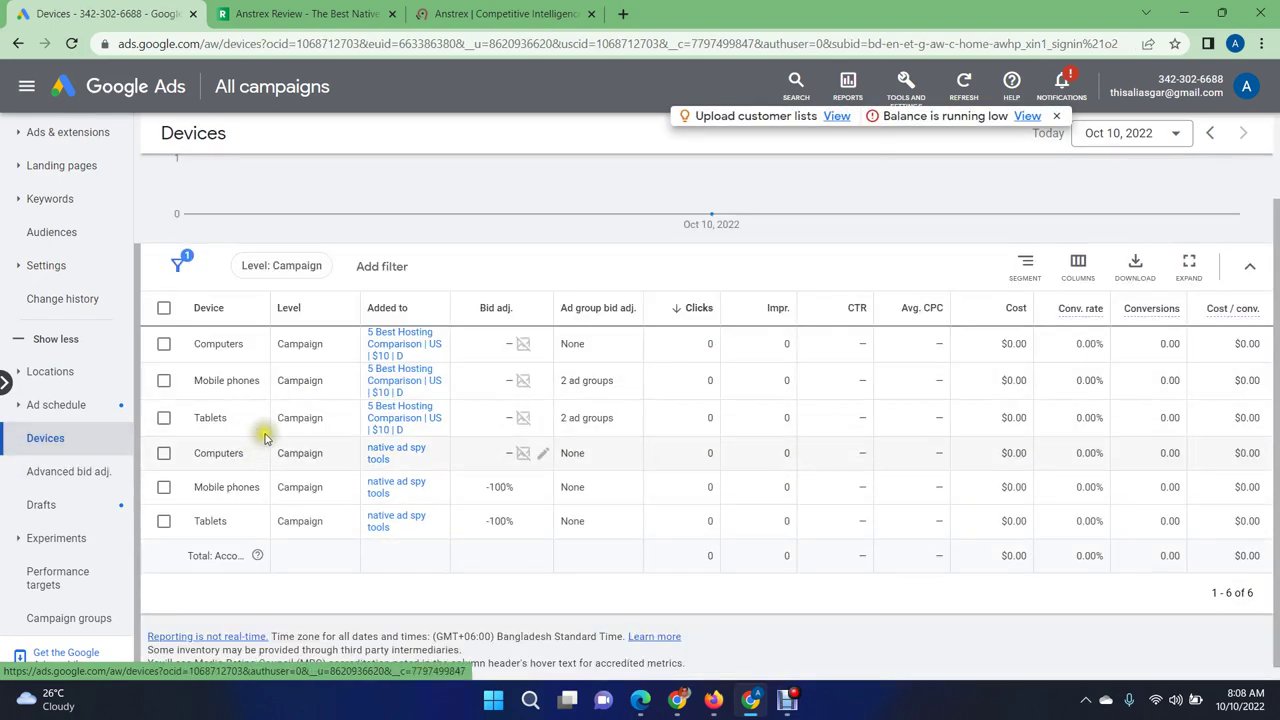
scroll(73, 190, up, 3)
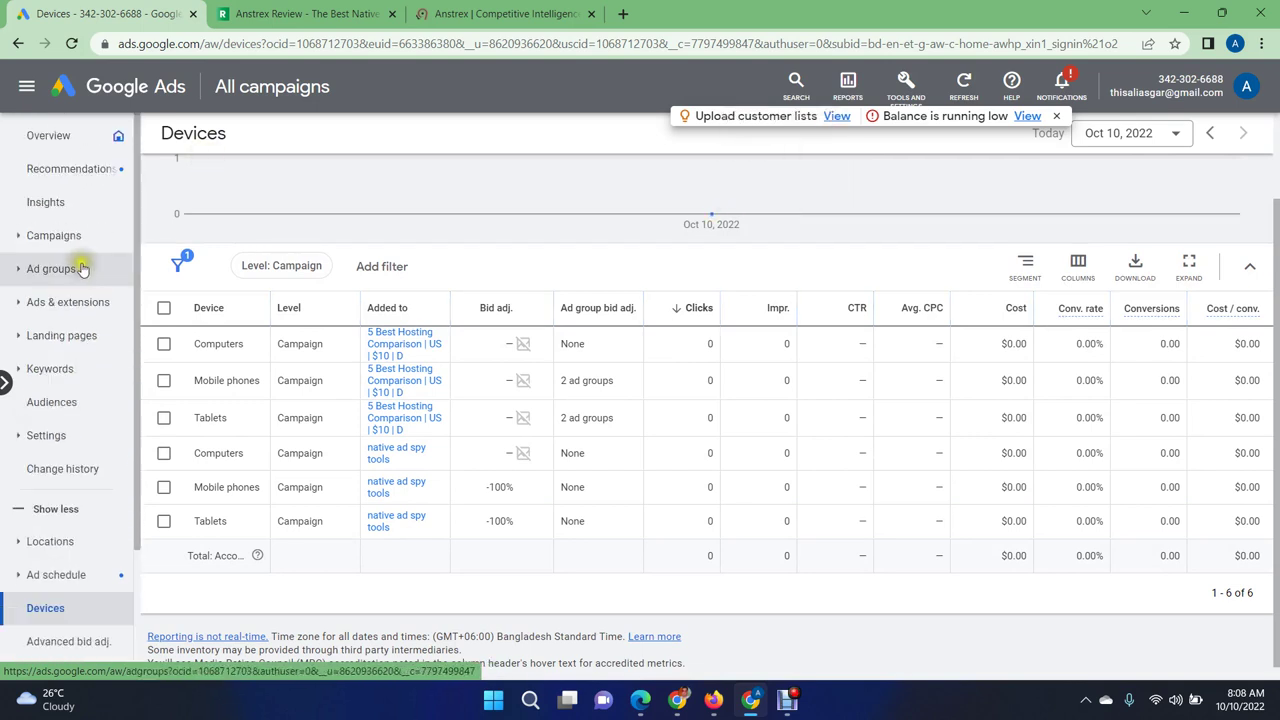
click(90, 235)
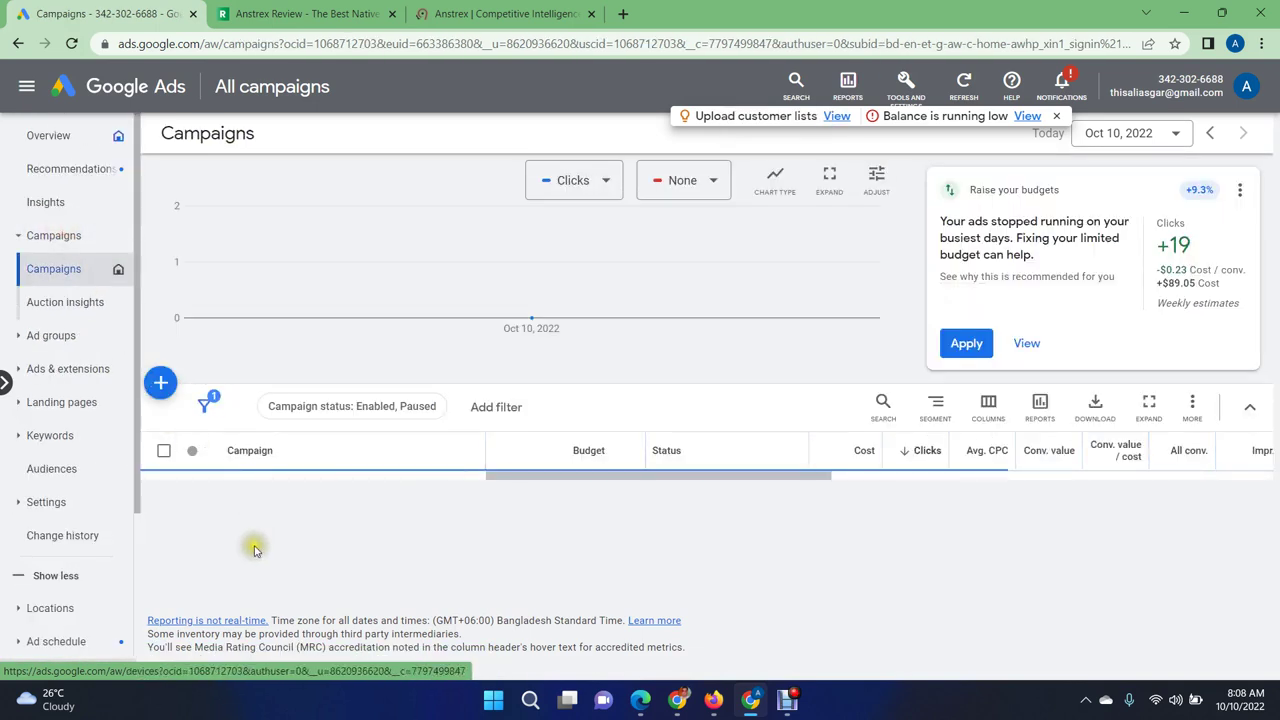
click(266, 533)
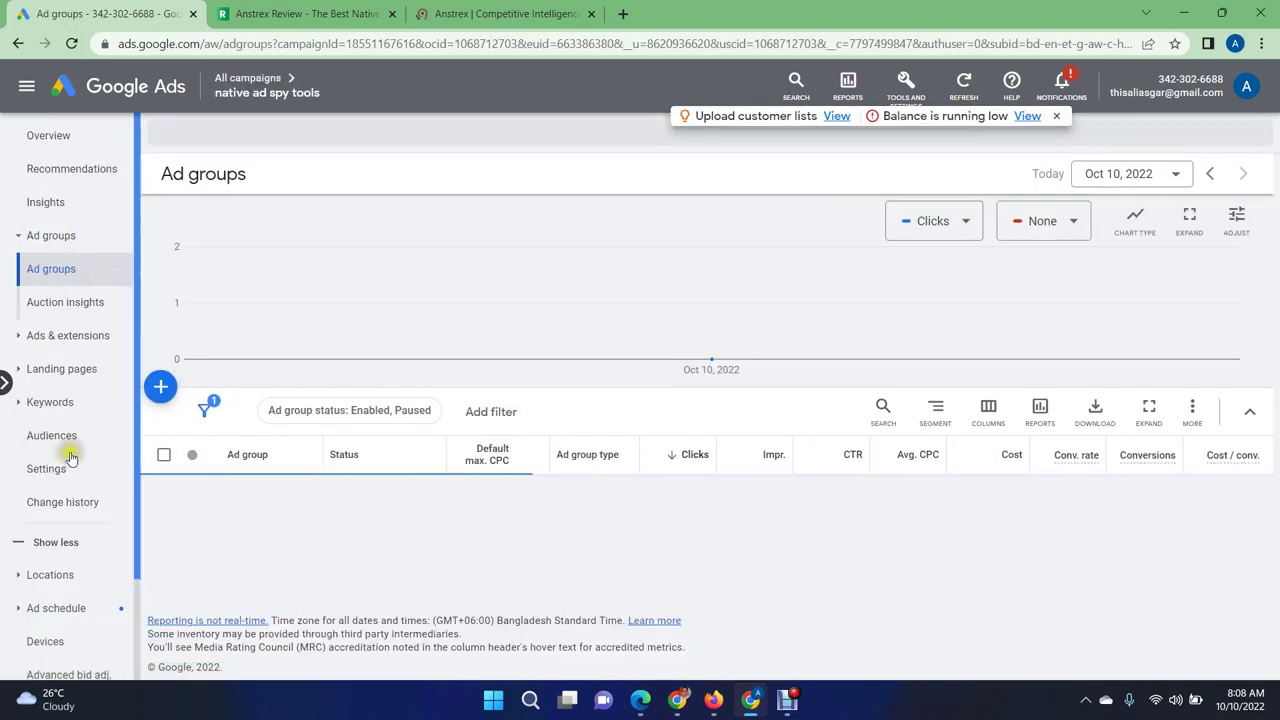
scroll(50, 522, down, 3)
click(57, 520)
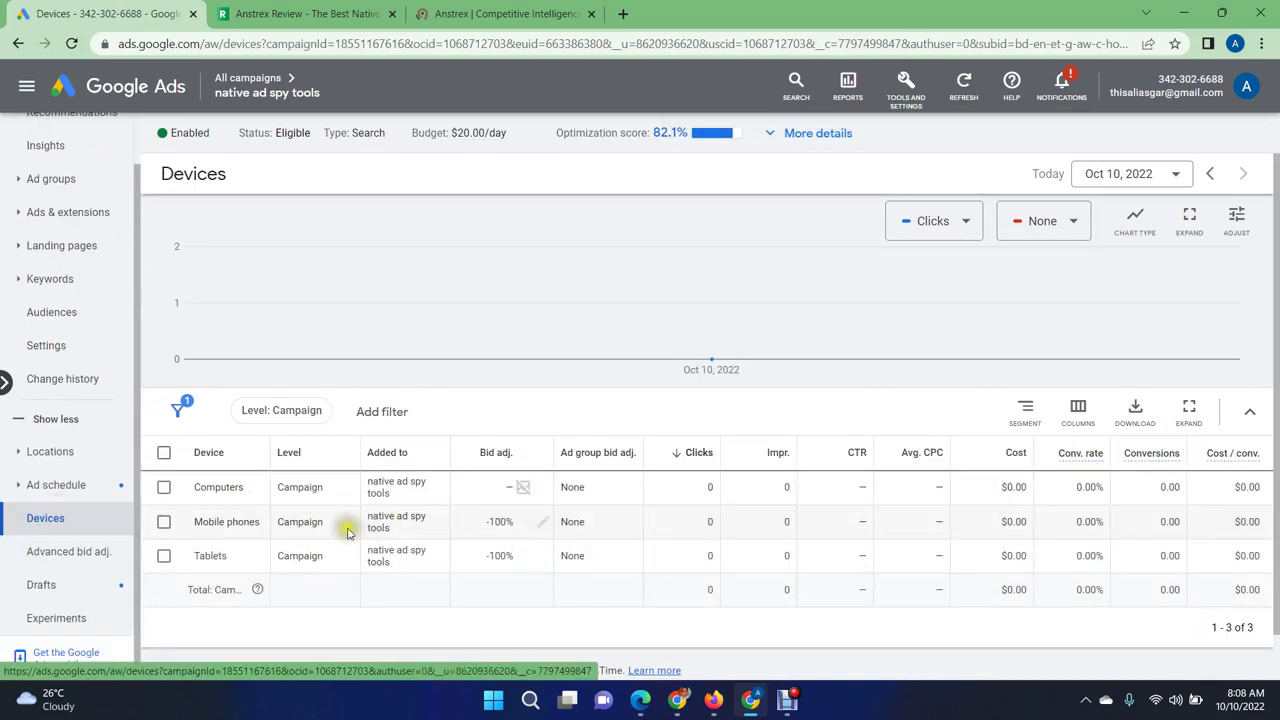
click(543, 524)
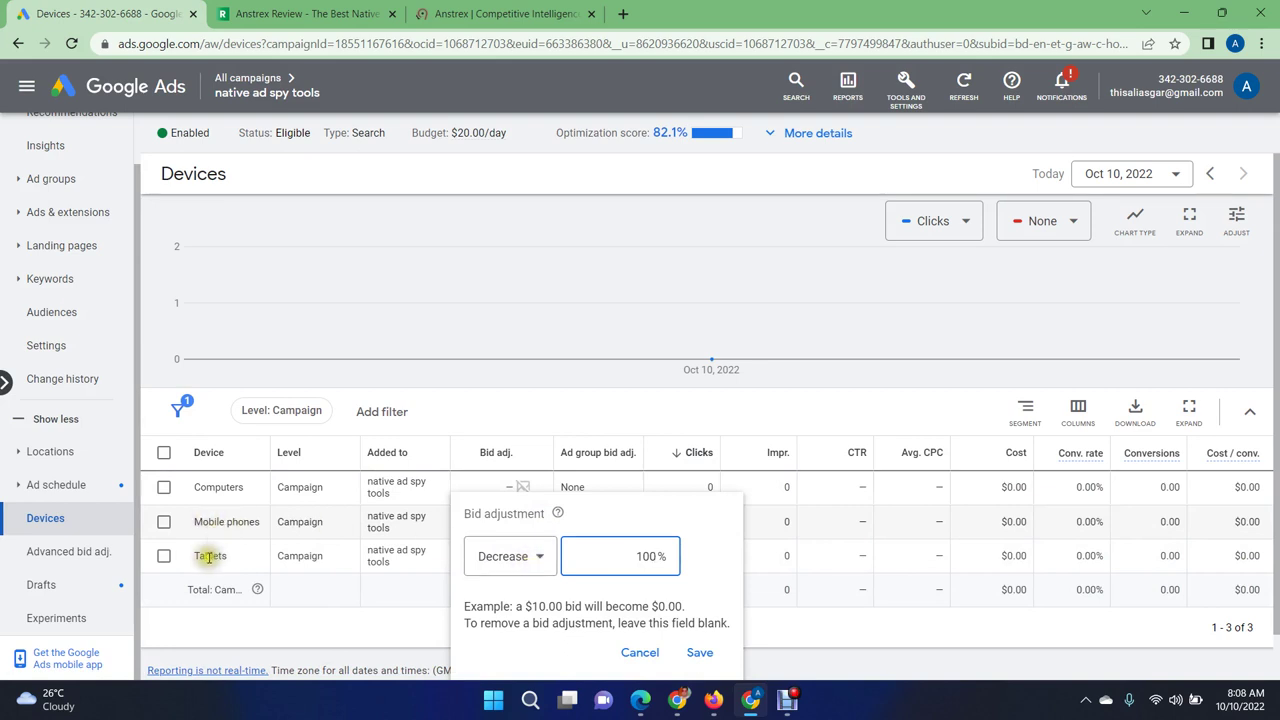
Step: Check the 100% value in the mobile phones bid adjustment, then cancel it unchanged
double_click(648, 558)
click(655, 558)
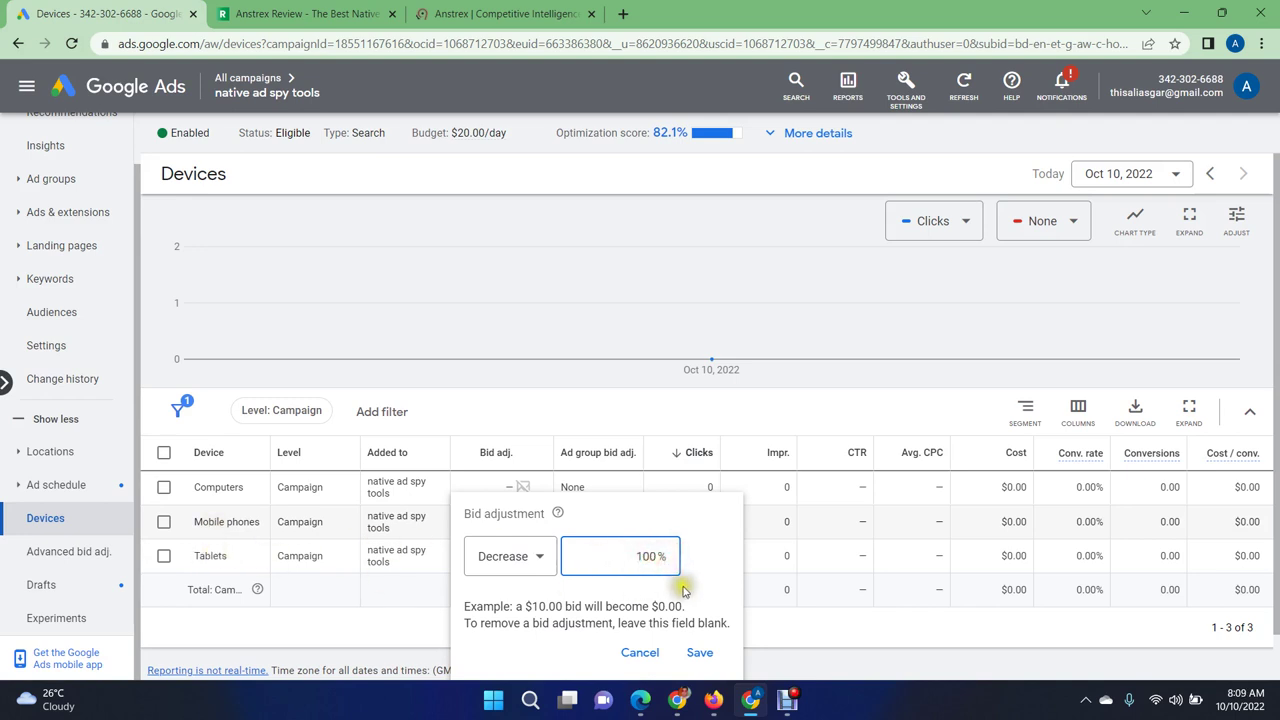
click(636, 650)
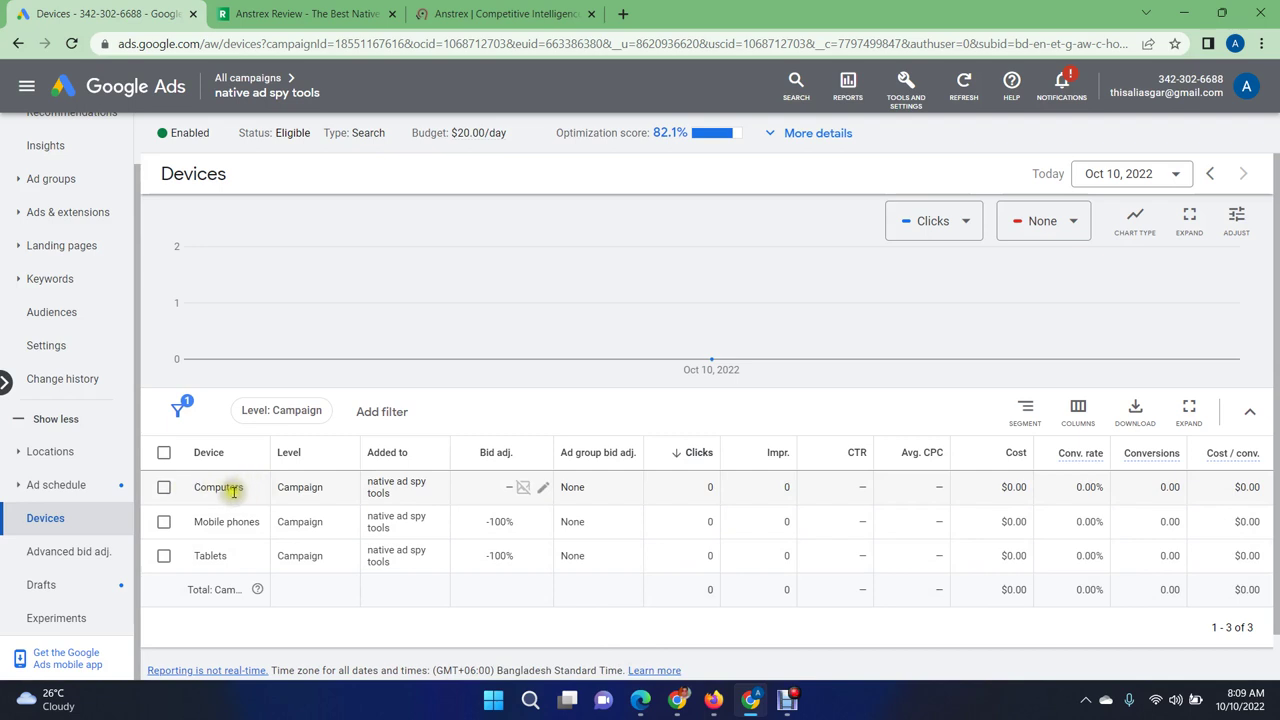
Step: Reopen the mobile adjustment to view the Increase/Decrease choice, then cancel, keeping -100%
drag(206, 490, 242, 490)
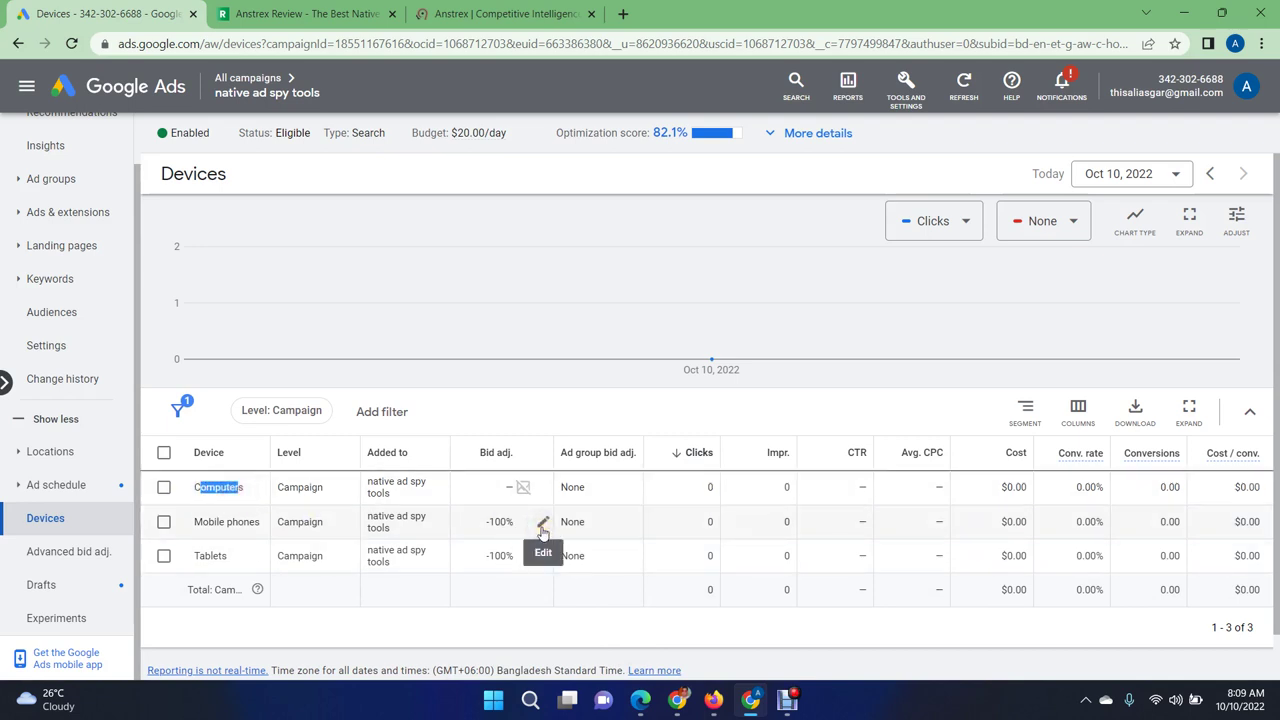
click(542, 526)
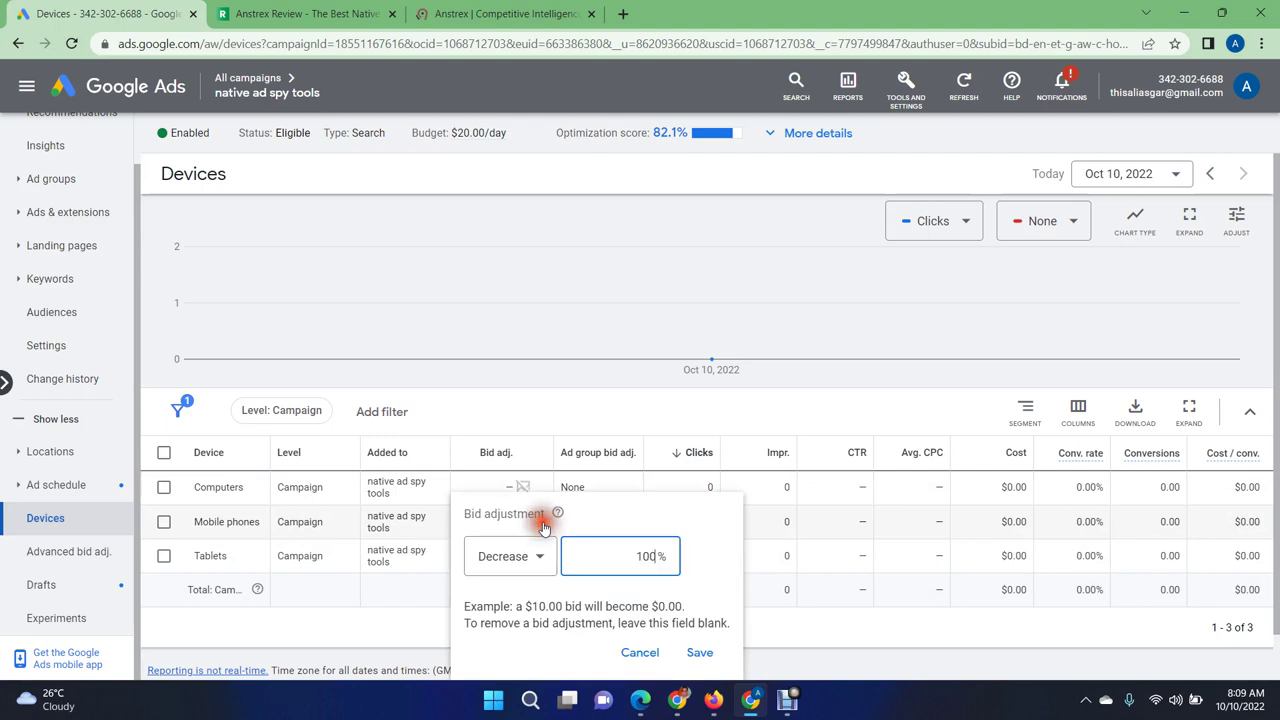
click(629, 556)
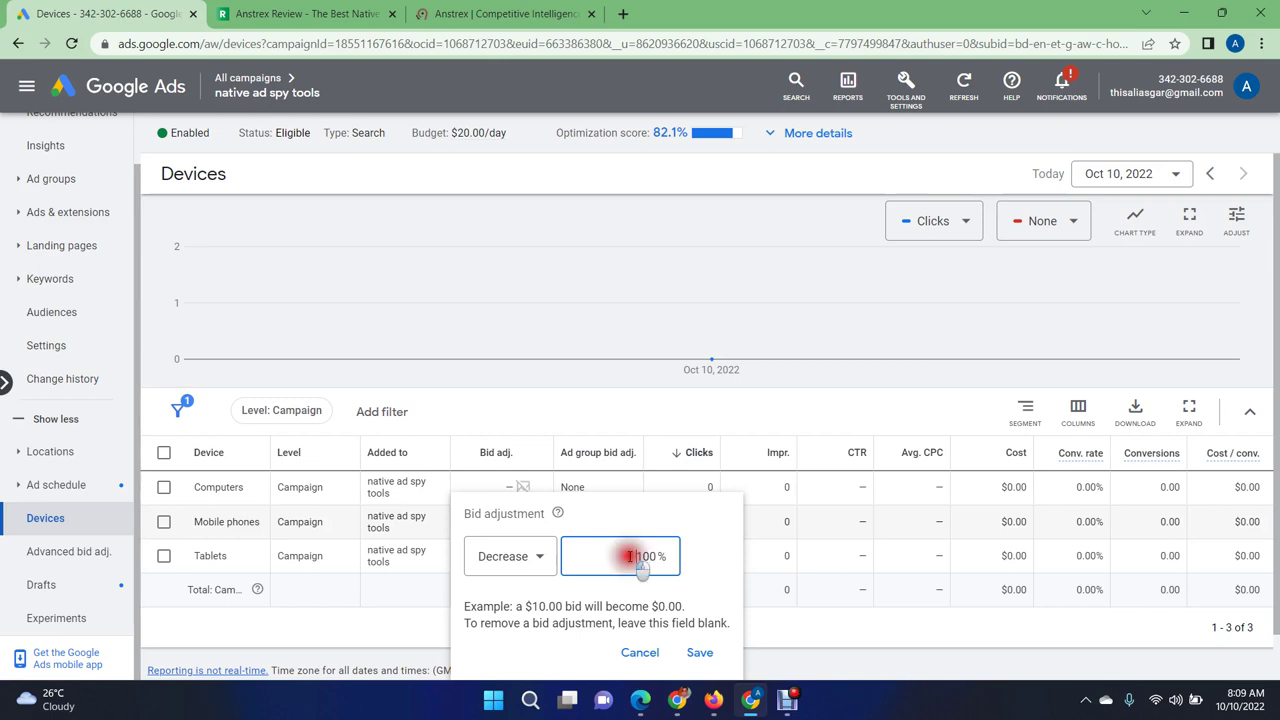
click(528, 556)
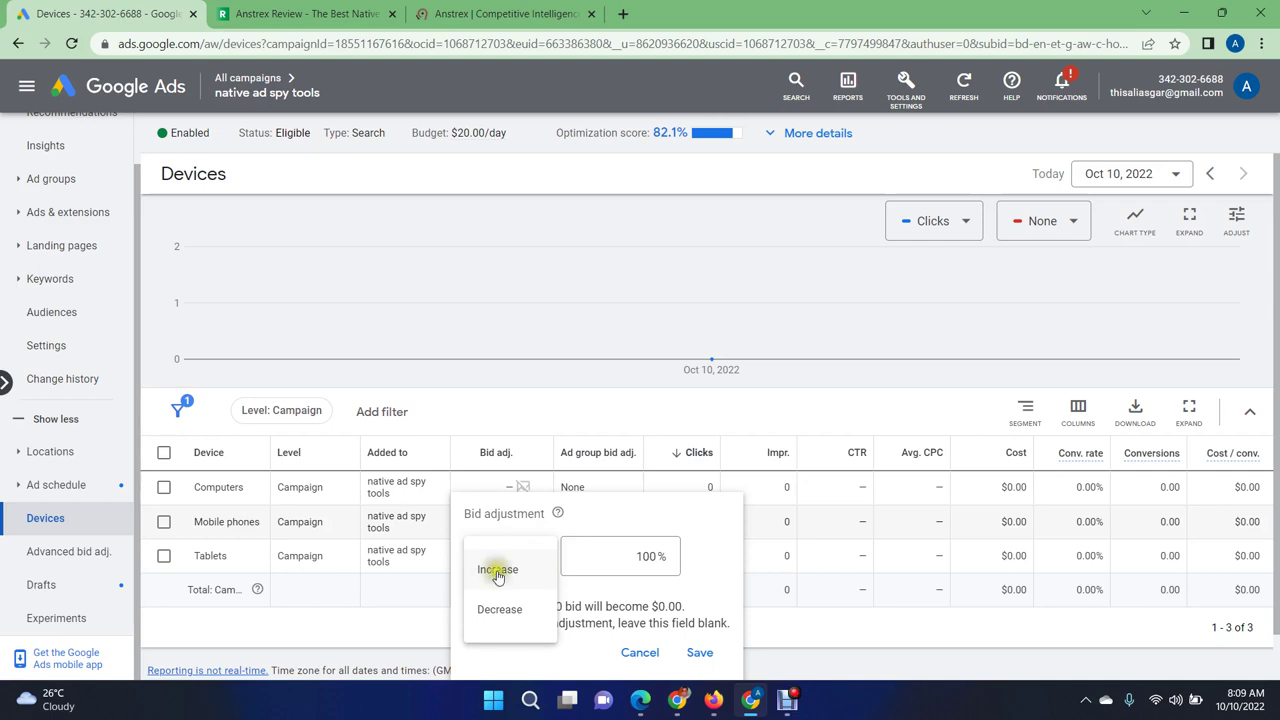
click(639, 652)
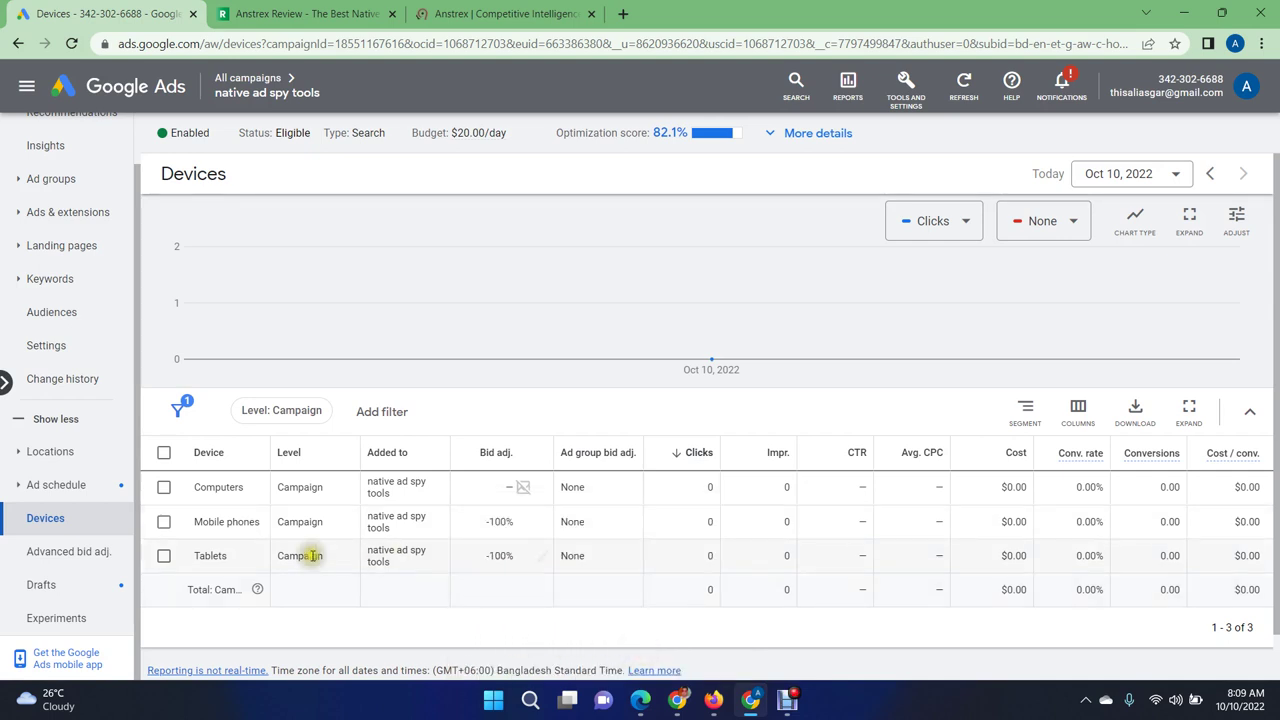
Step: Check the native ad spy tools campaign's ad schedule
click(71, 488)
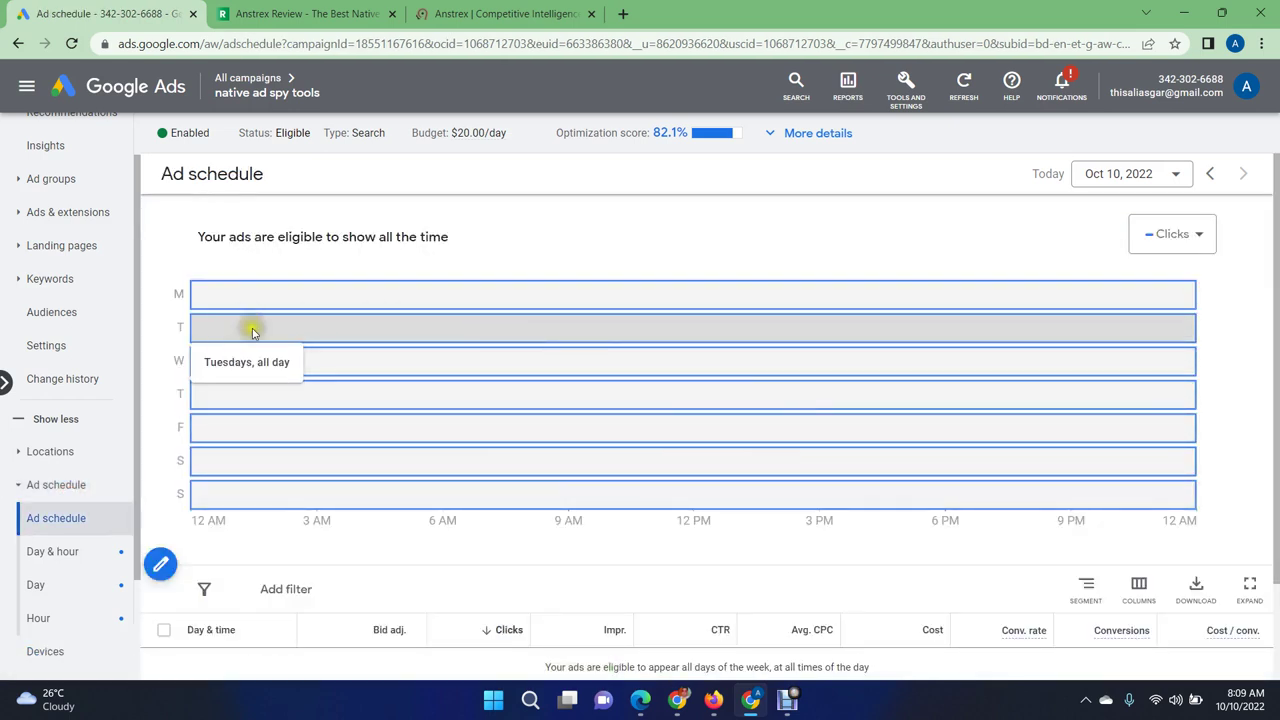
click(167, 177)
drag(170, 182, 300, 191)
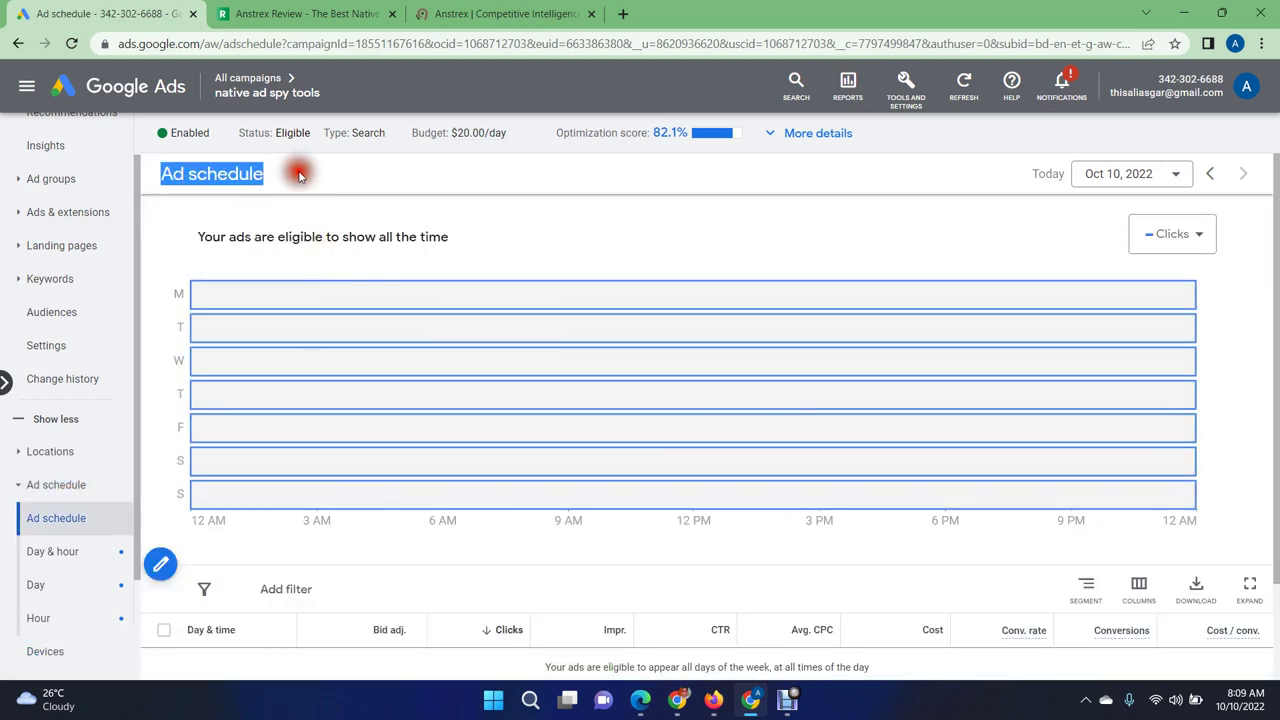
scroll(590, 363, down, 1)
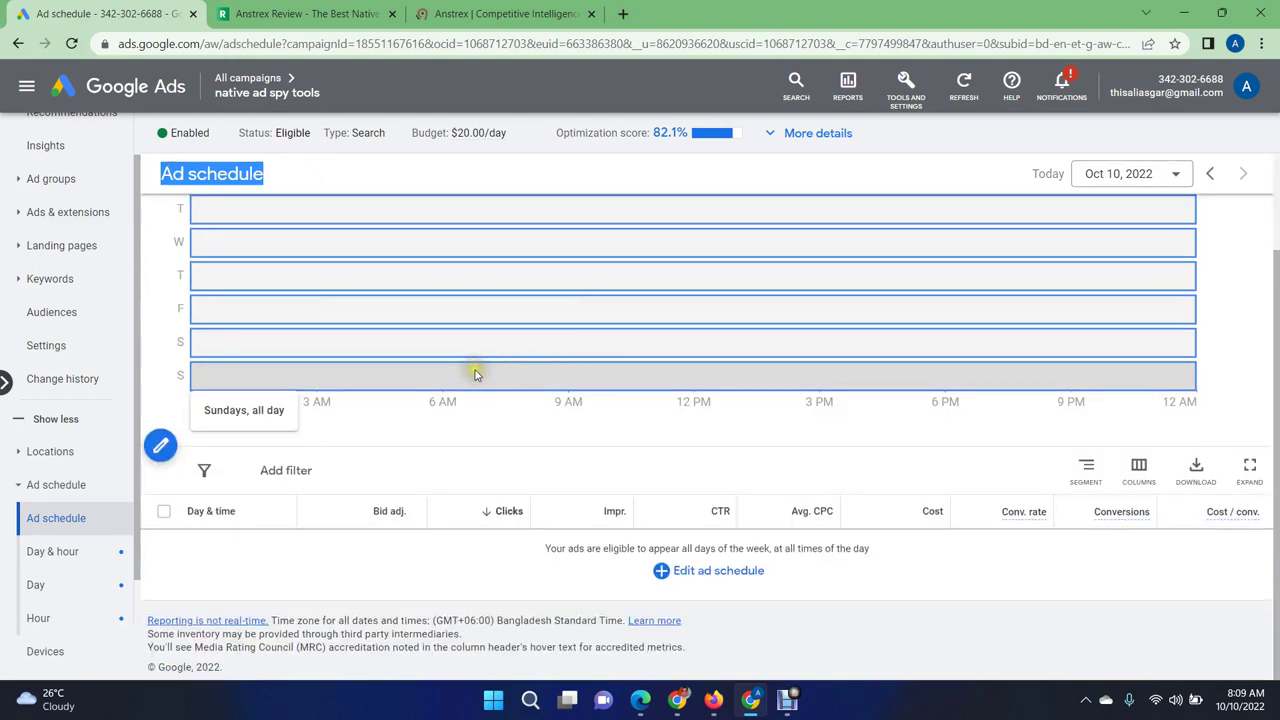
Step: Review the seven targeted locations, Australia through the United States, with no bid adjustments
click(64, 452)
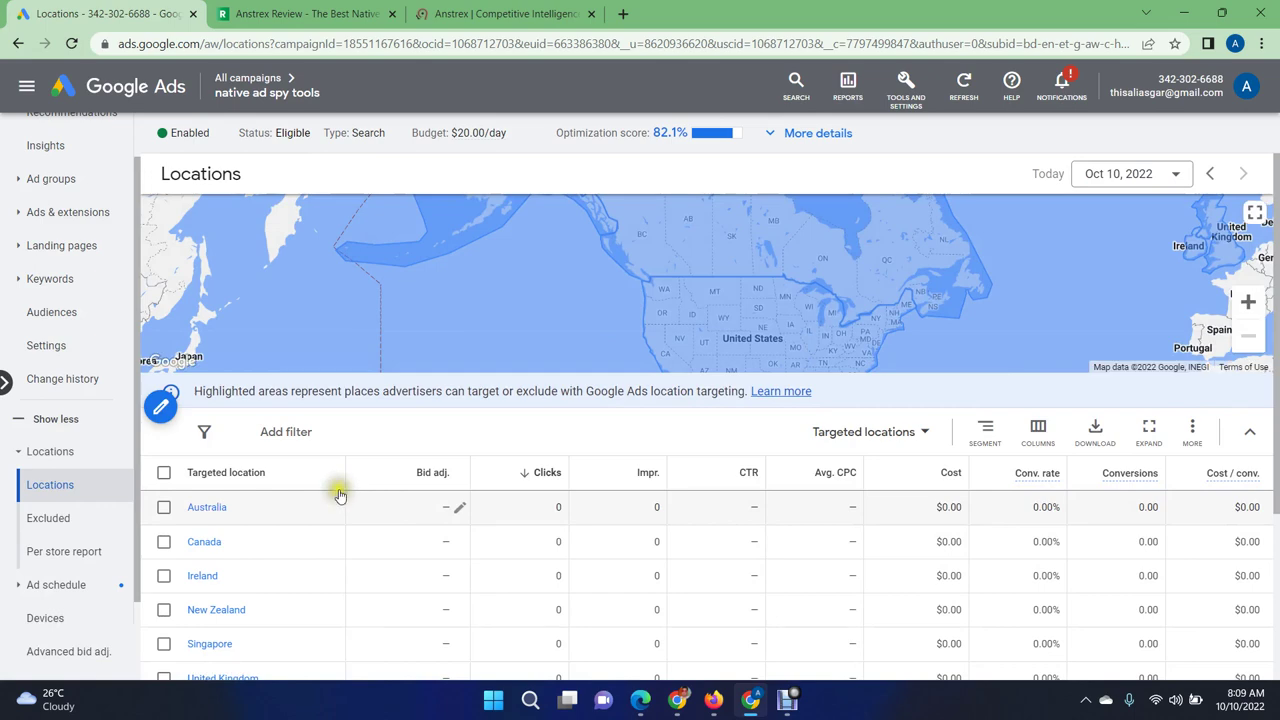
scroll(395, 495, down, 1)
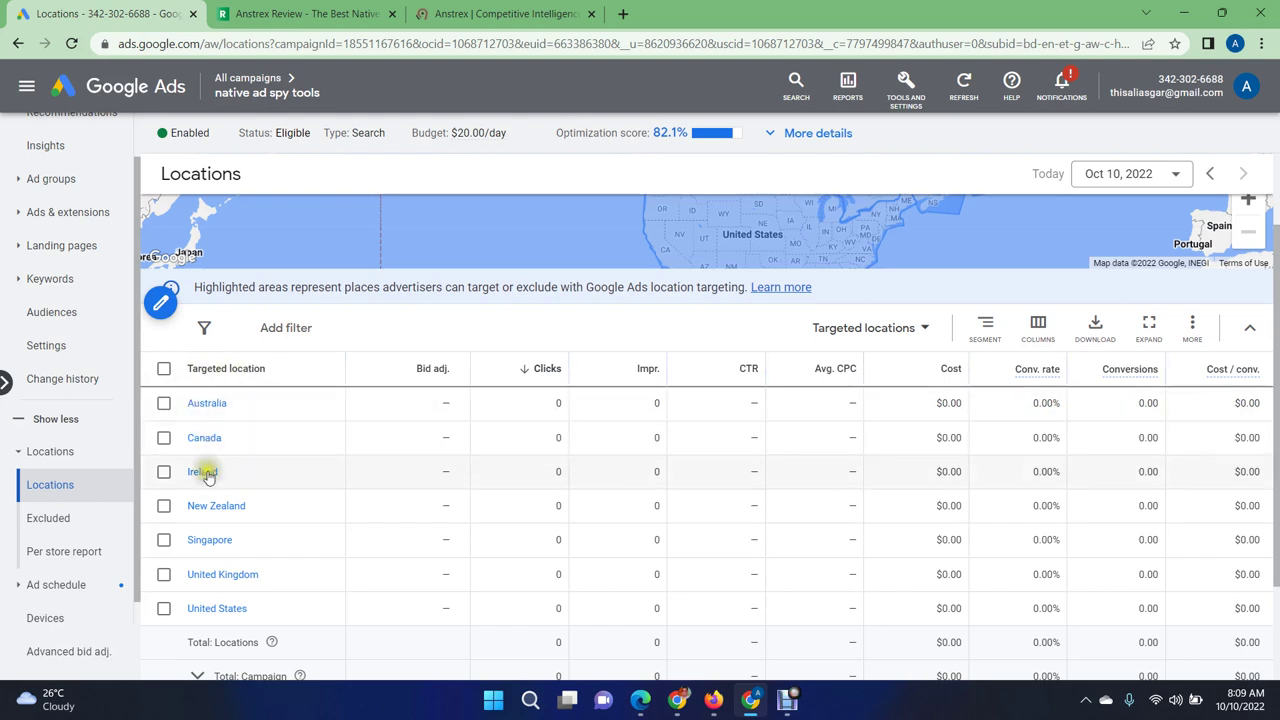
scroll(222, 552, down, 1)
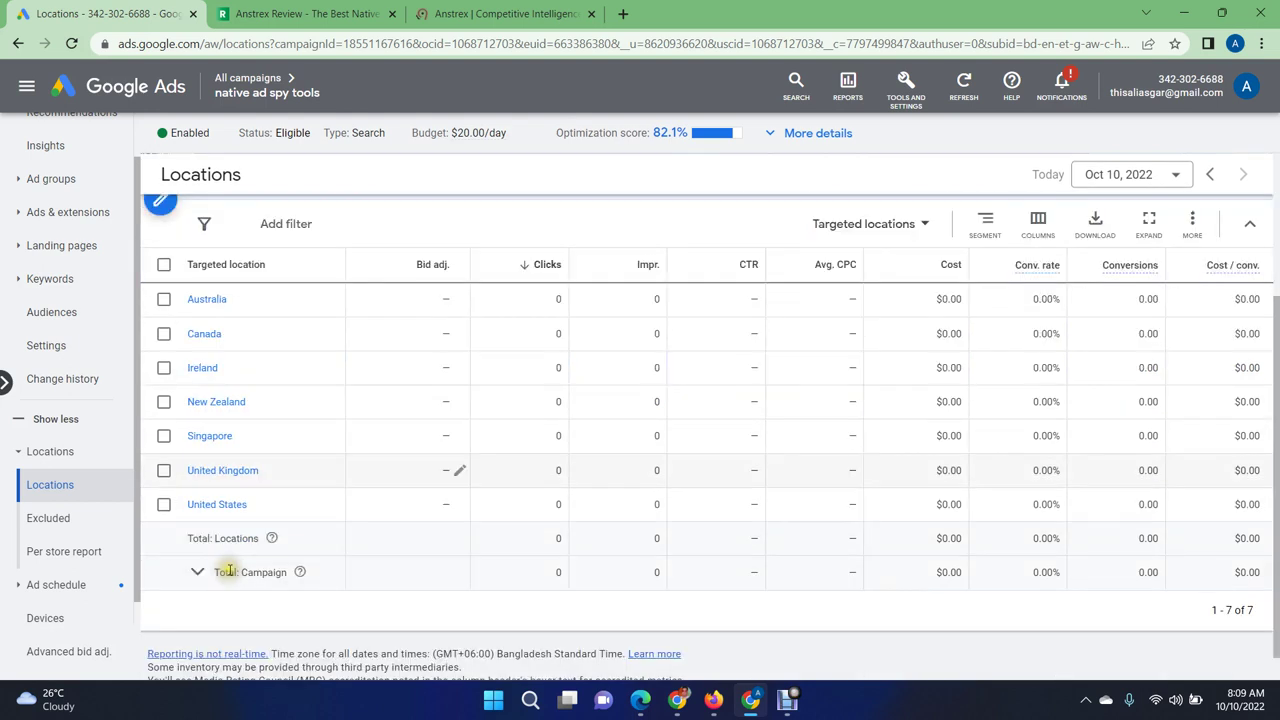
scroll(80, 510, down, 1)
scroll(90, 512, down, 1)
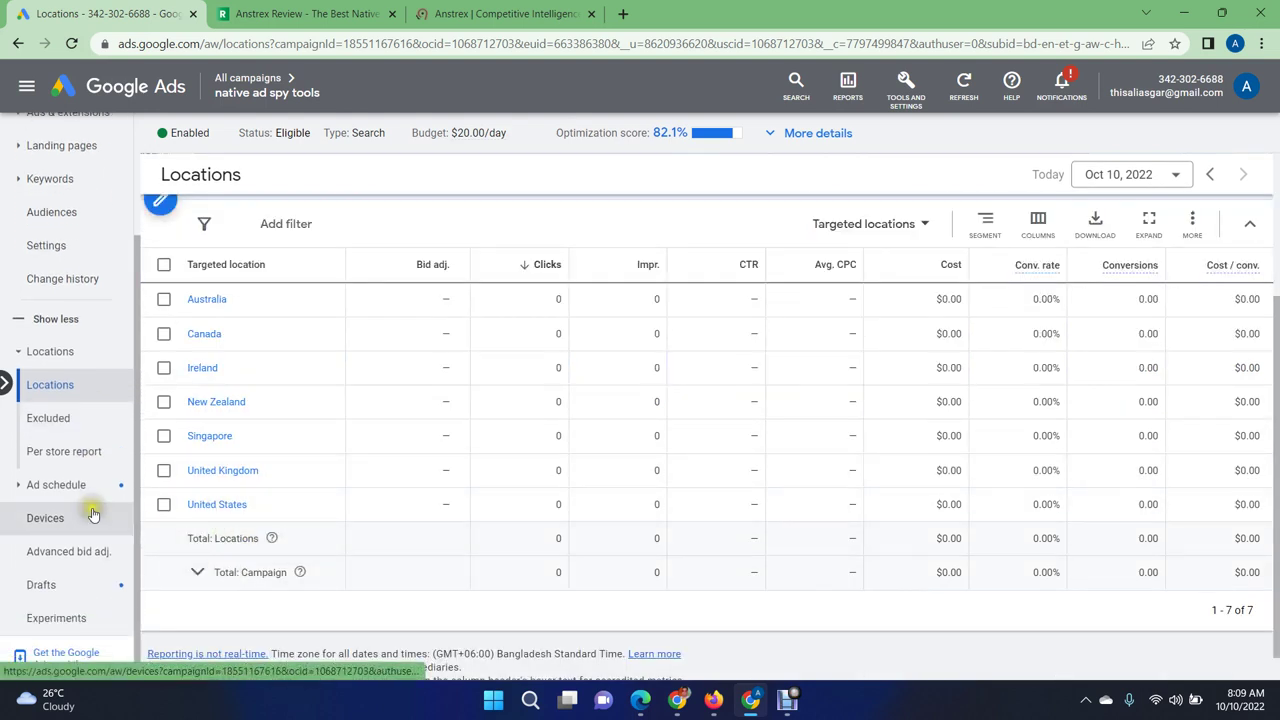
scroll(92, 519, up, 2)
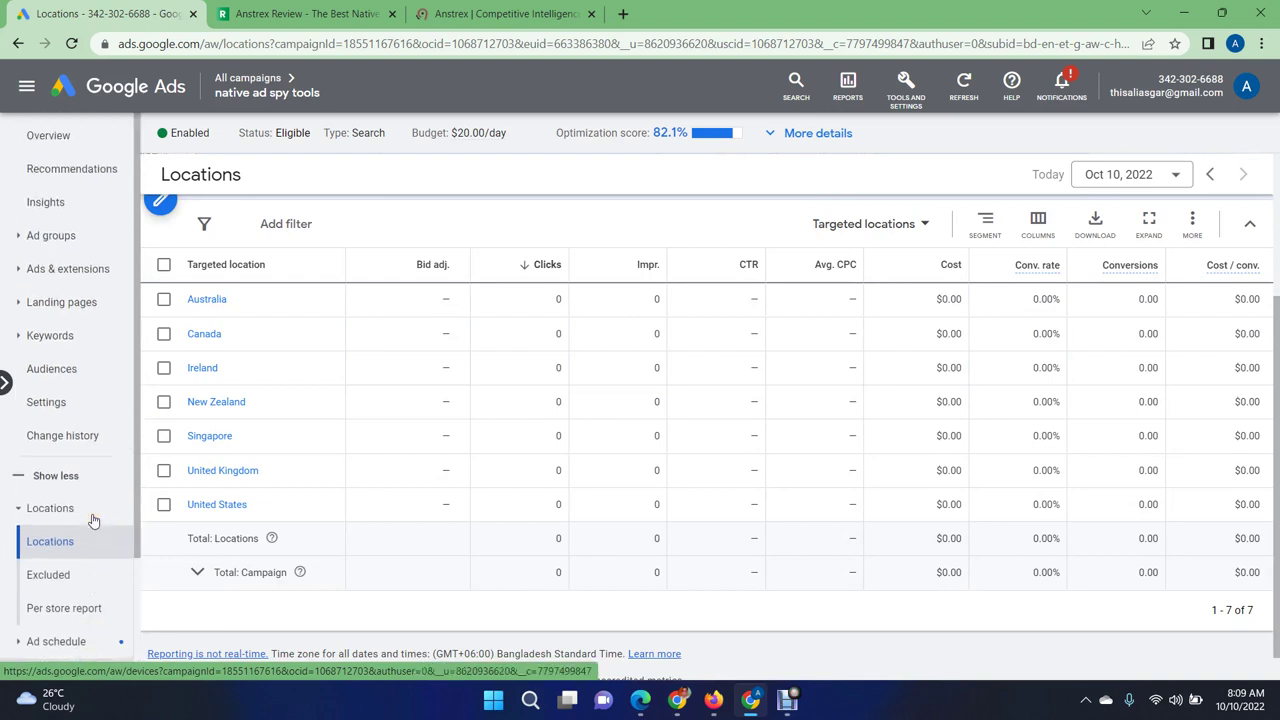